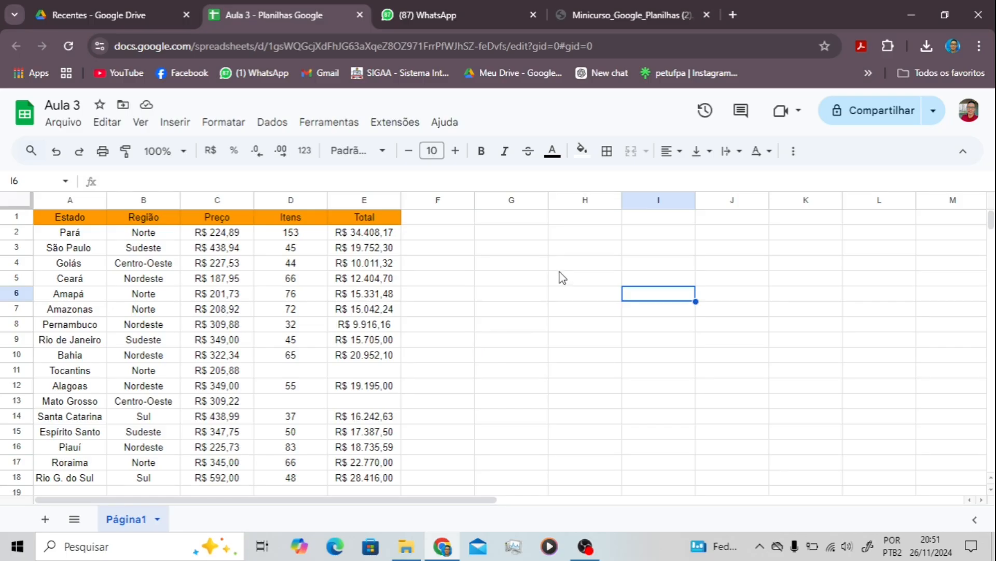
{"action": "left_click", "coordinate": [498, 235]}
{"action": "left_click", "coordinate": [602, 236]}
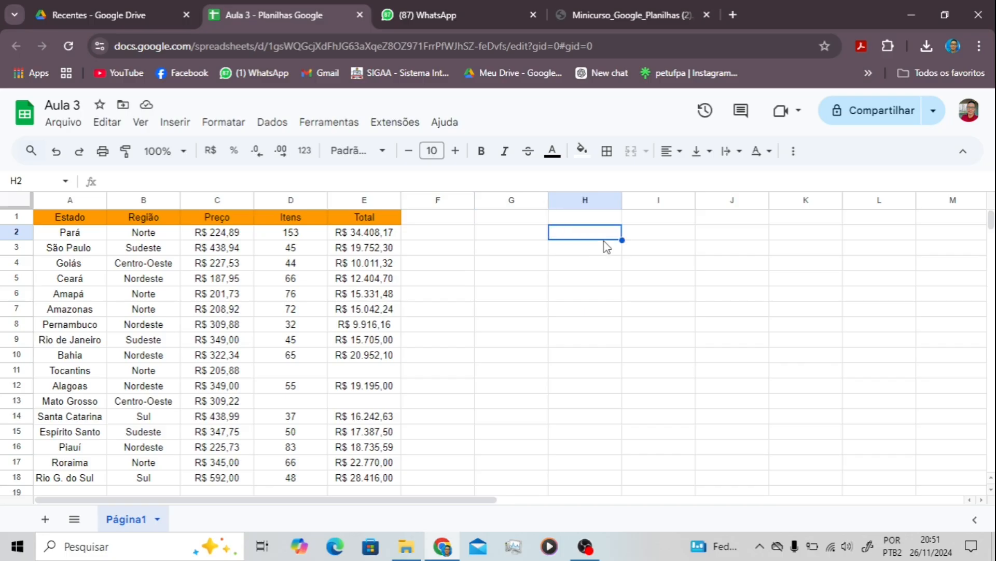
{"action": "left_click", "coordinate": [508, 239]}
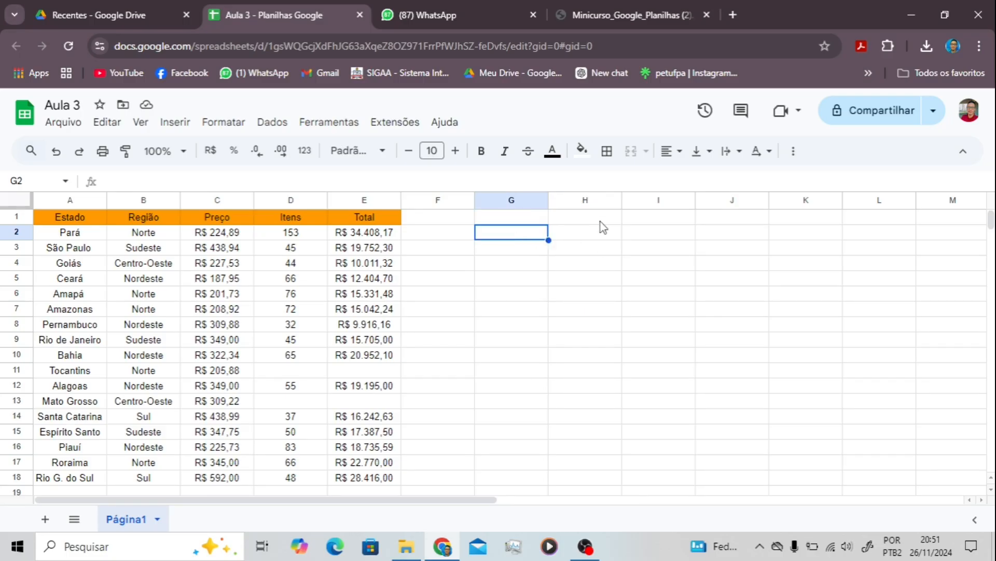
{"action": "left_click", "coordinate": [566, 237]}
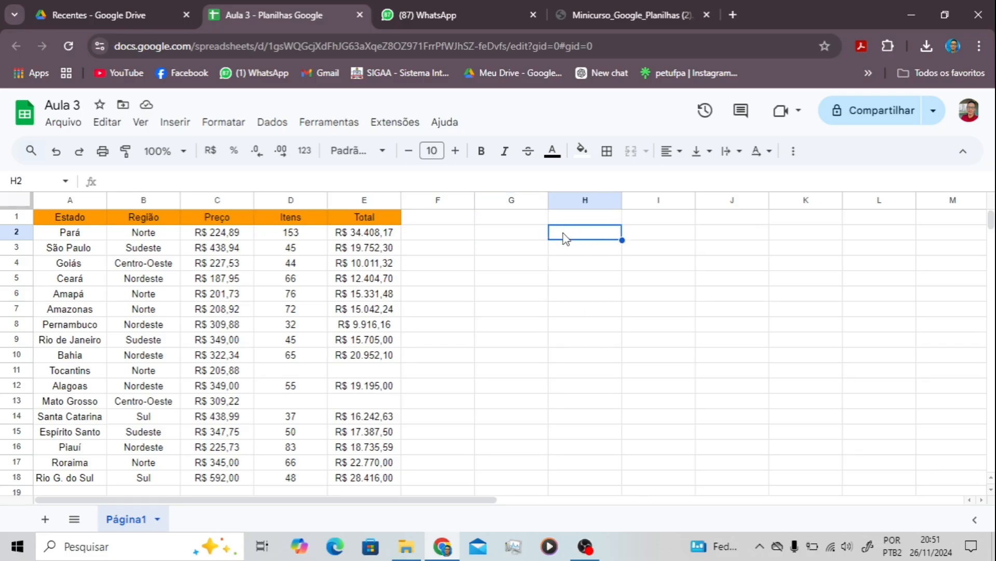
{"action": "left_click", "coordinate": [513, 240]}
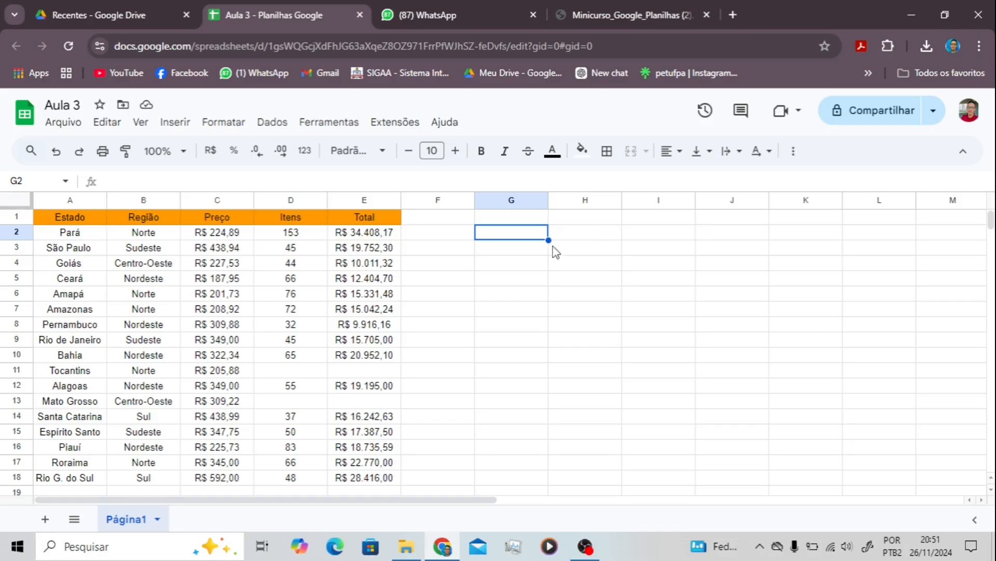
{"action": "left_click_drag", "start_coordinate": [520, 240], "coordinate": [757, 383]}
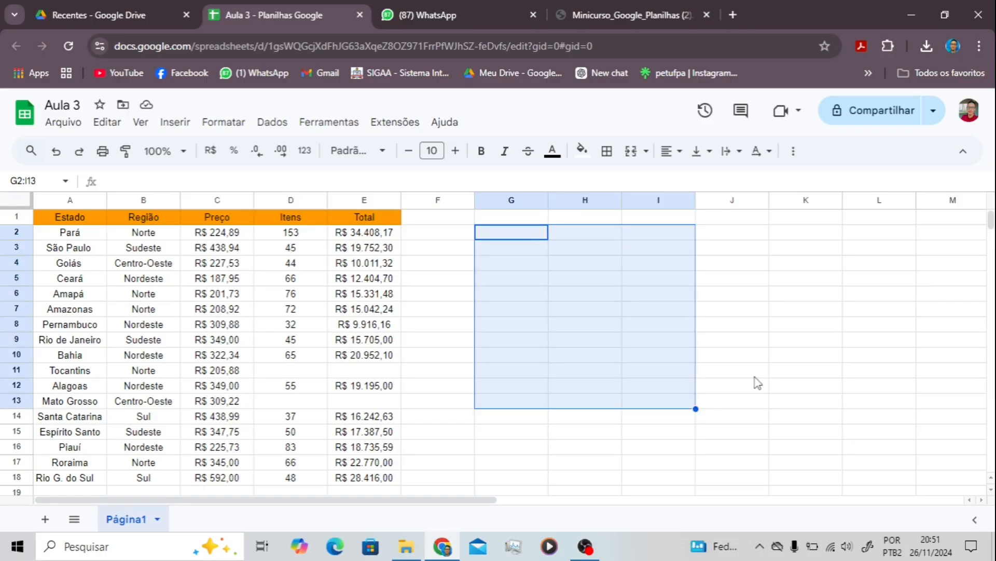
{"action": "left_click", "coordinate": [732, 370]}
{"action": "left_click_drag", "start_coordinate": [659, 370], "coordinate": [659, 385]}
{"action": "left_click", "coordinate": [507, 217]}
{"action": "left_click", "coordinate": [508, 238]}
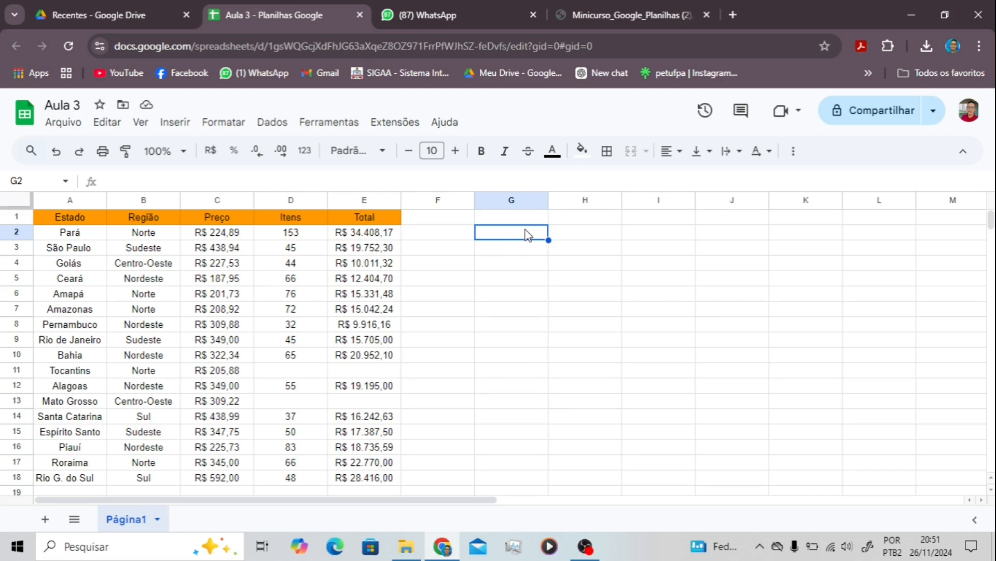
Review the sales table in A1:E18, looking at the price, items and total of the Pará row.
{"action": "left_click", "coordinate": [58, 221]}
{"action": "left_click_drag", "start_coordinate": [57, 217], "coordinate": [378, 475]}
{"action": "left_click", "coordinate": [437, 446]}
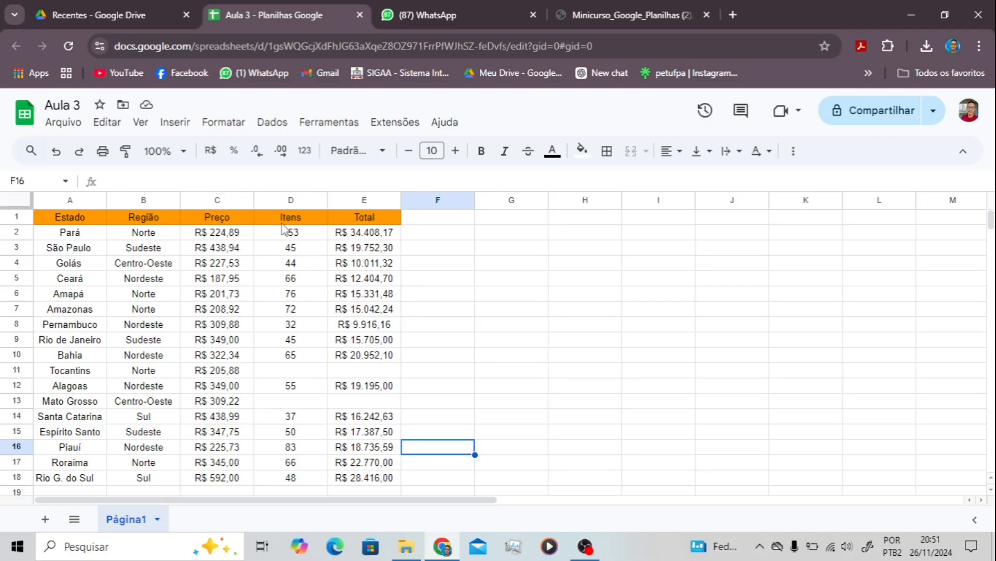
{"action": "left_click", "coordinate": [364, 236]}
{"action": "left_click", "coordinate": [288, 236]}
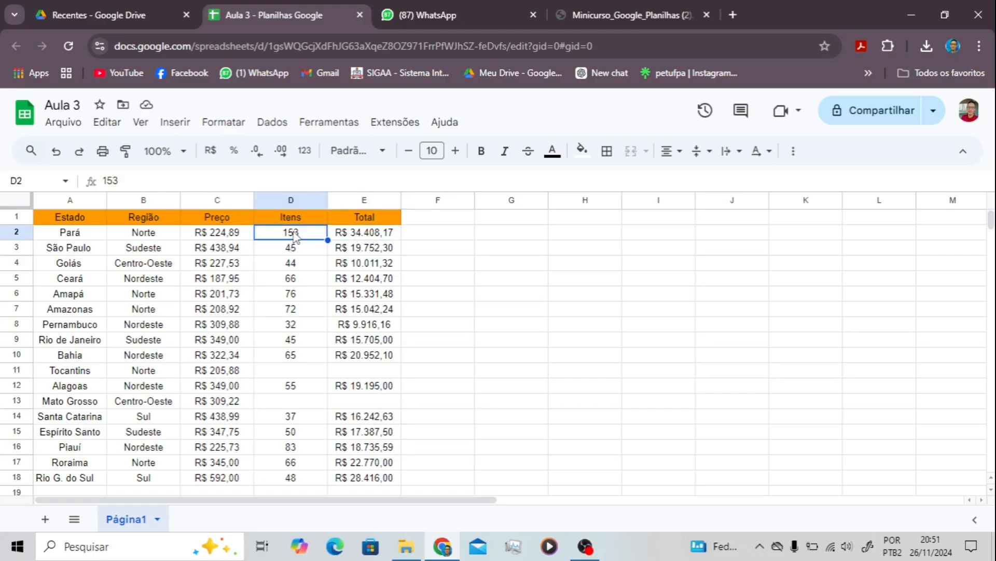
{"action": "left_click", "coordinate": [231, 234]}
{"action": "left_click", "coordinate": [428, 253]}
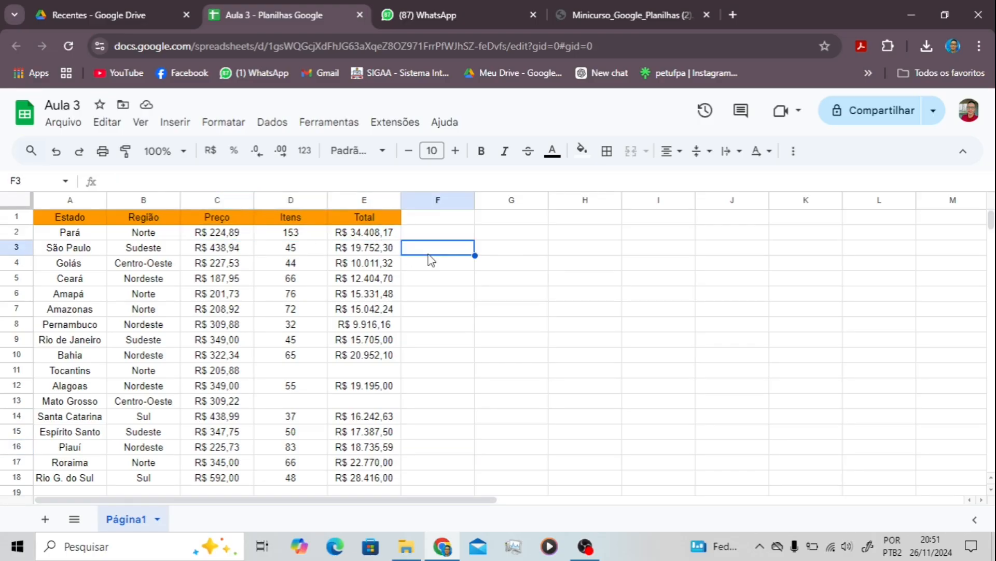
{"action": "left_click", "coordinate": [288, 235]}
{"action": "left_click", "coordinate": [205, 236]}
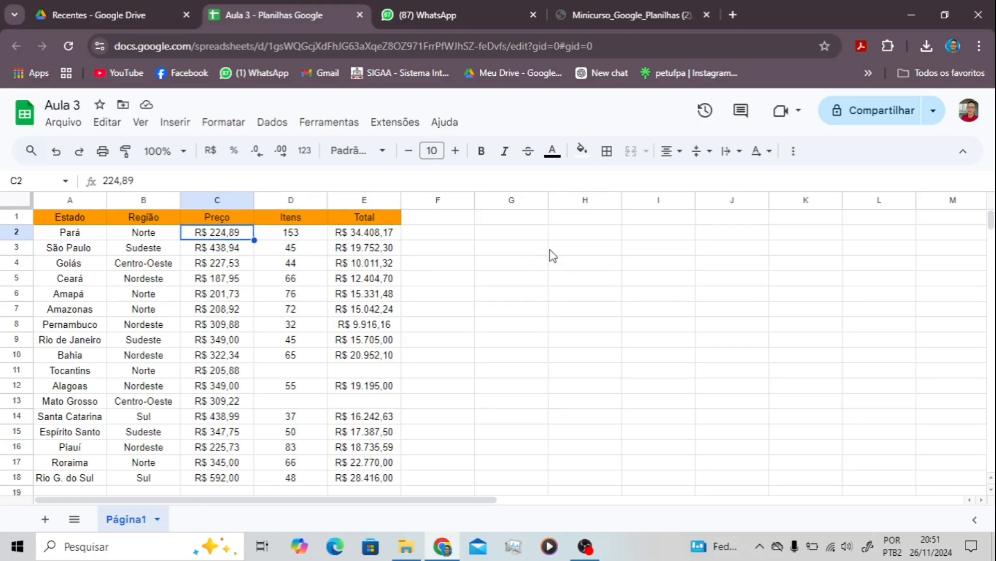
Enter a MÁXIMO formula over D2:D18 in cell G2 to get the highest value of the Itens column.
{"action": "left_click", "coordinate": [508, 236]}
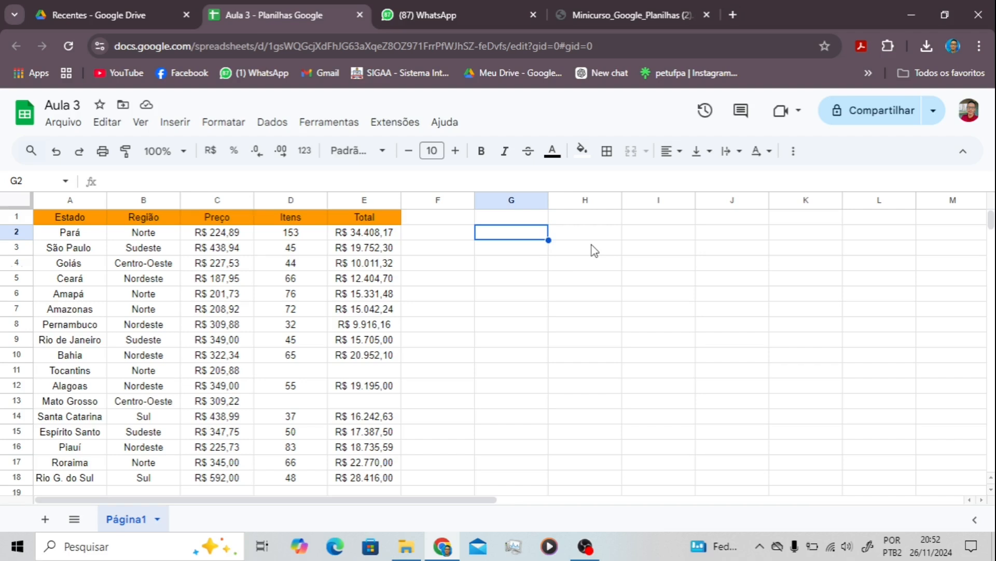
{"action": "type", "text": "=m"}
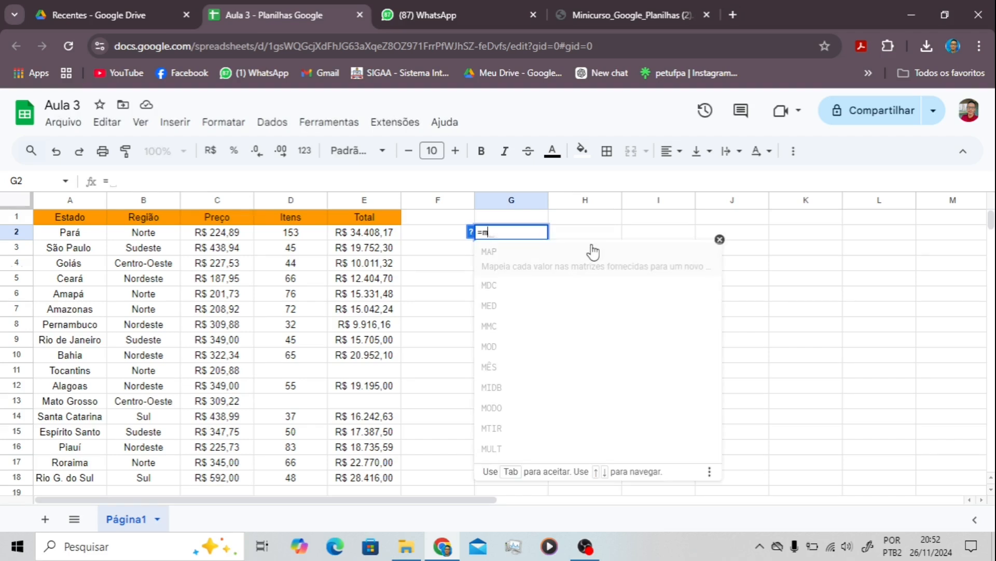
{"action": "type", "text": "áximo"}
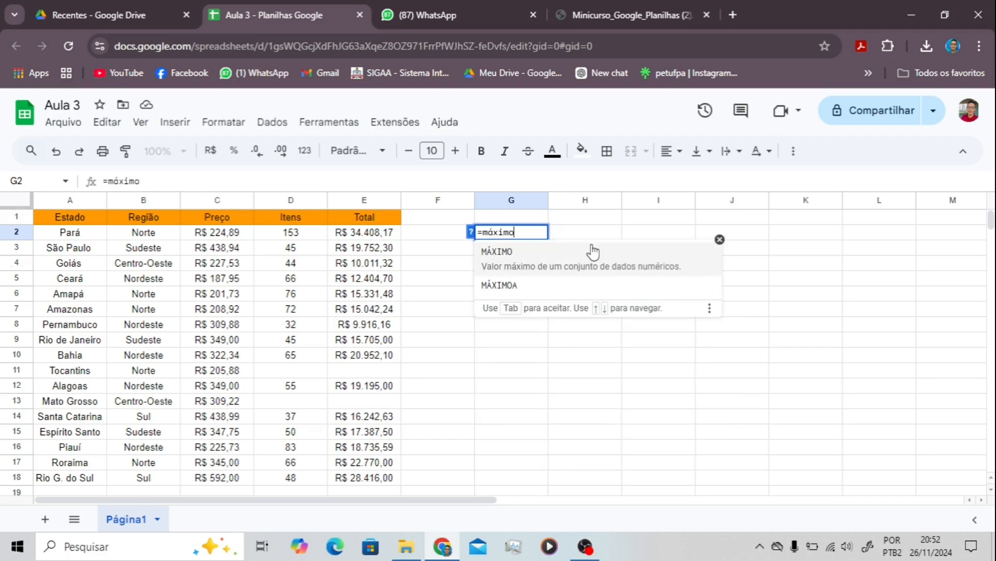
{"action": "left_click", "coordinate": [594, 251]}
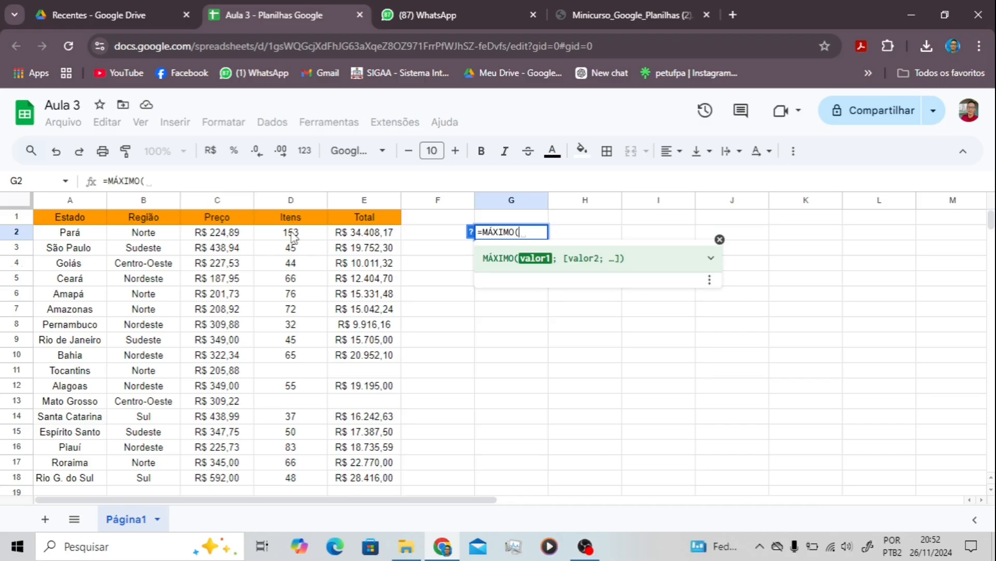
{"action": "left_click_drag", "start_coordinate": [291, 232], "coordinate": [291, 247]}
{"action": "left_click_drag", "start_coordinate": [285, 304], "coordinate": [287, 478]}
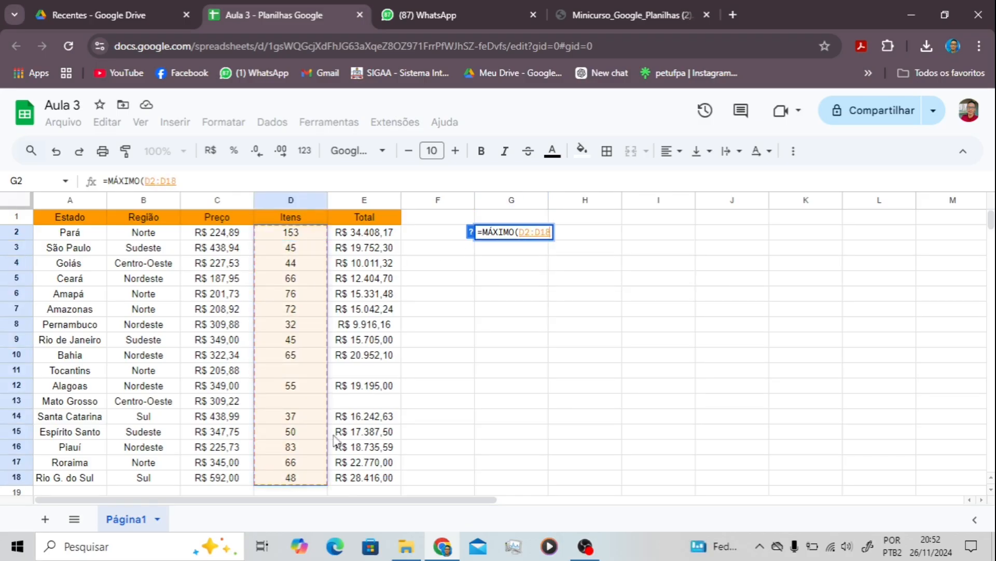
{"action": "key", "text": "Return"}
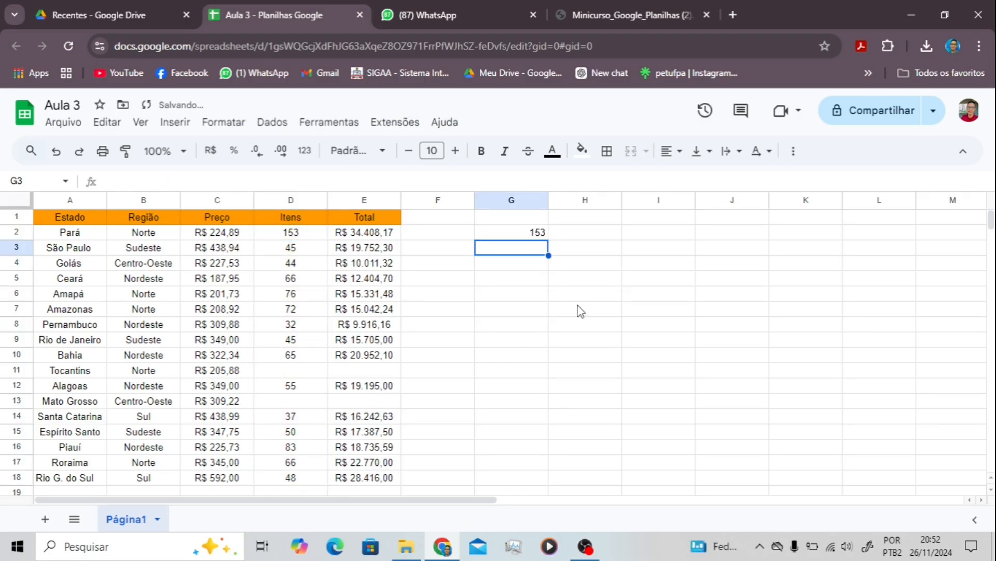
Check the maximum in G2 against the Itens column and identify the state that it belongs to.
{"action": "left_click", "coordinate": [580, 309]}
{"action": "left_click", "coordinate": [538, 236]}
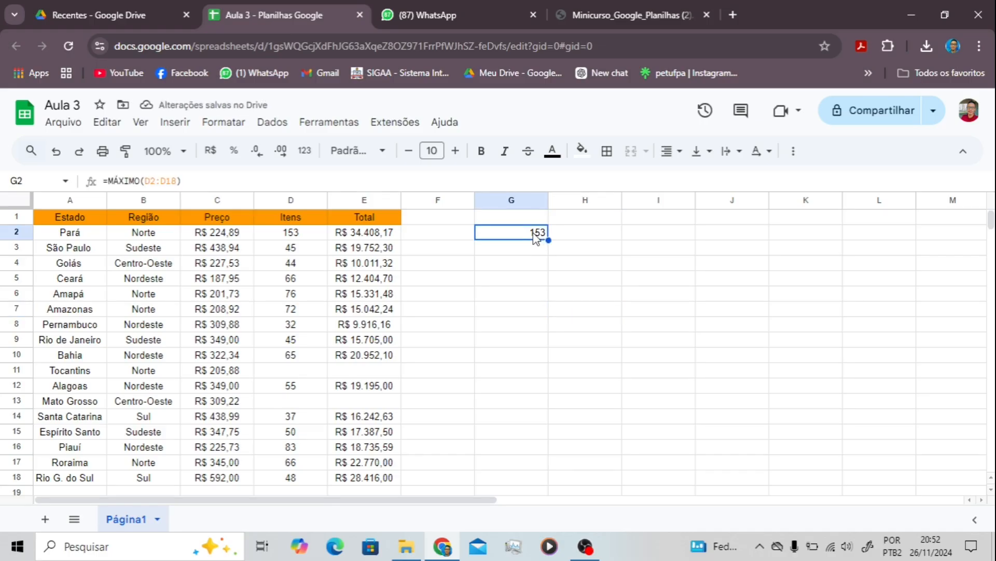
{"action": "left_click", "coordinate": [304, 235]}
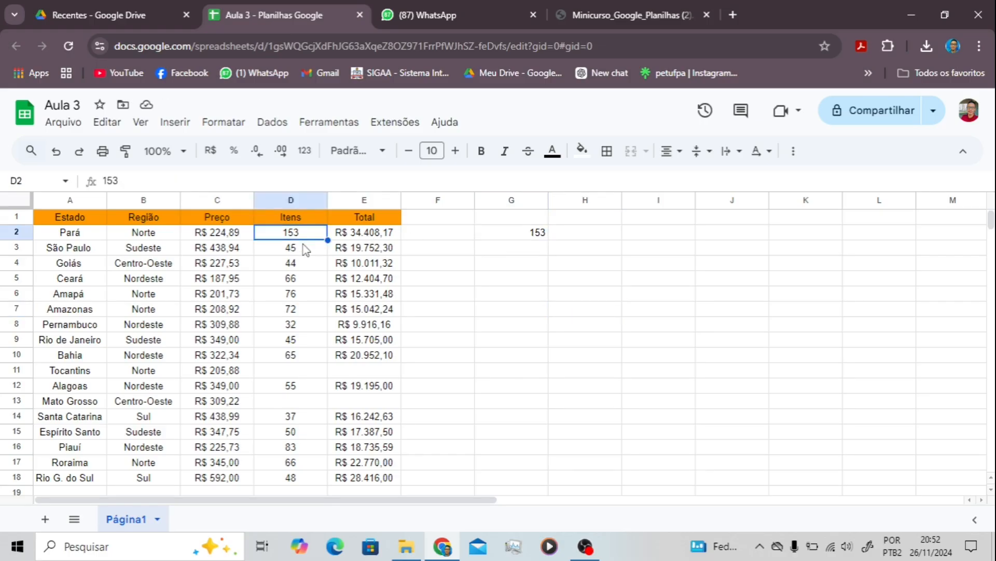
{"action": "left_click", "coordinate": [304, 246]}
{"action": "left_click", "coordinate": [302, 233]}
{"action": "left_click", "coordinate": [304, 251]}
{"action": "left_click", "coordinate": [310, 222]}
{"action": "left_click", "coordinate": [307, 235]}
{"action": "left_click", "coordinate": [56, 236]}
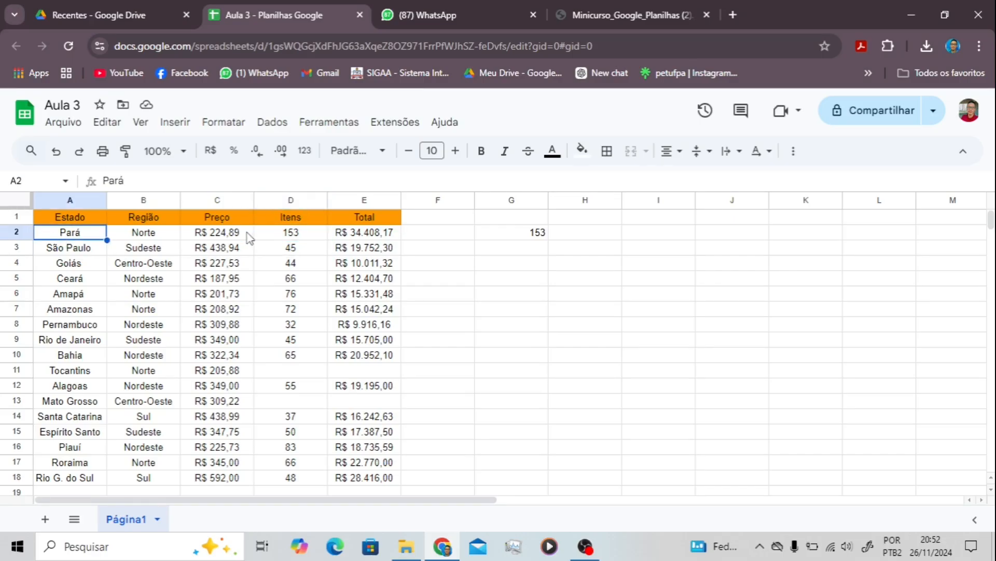
{"action": "left_click", "coordinate": [250, 238]}
{"action": "left_click", "coordinate": [303, 240]}
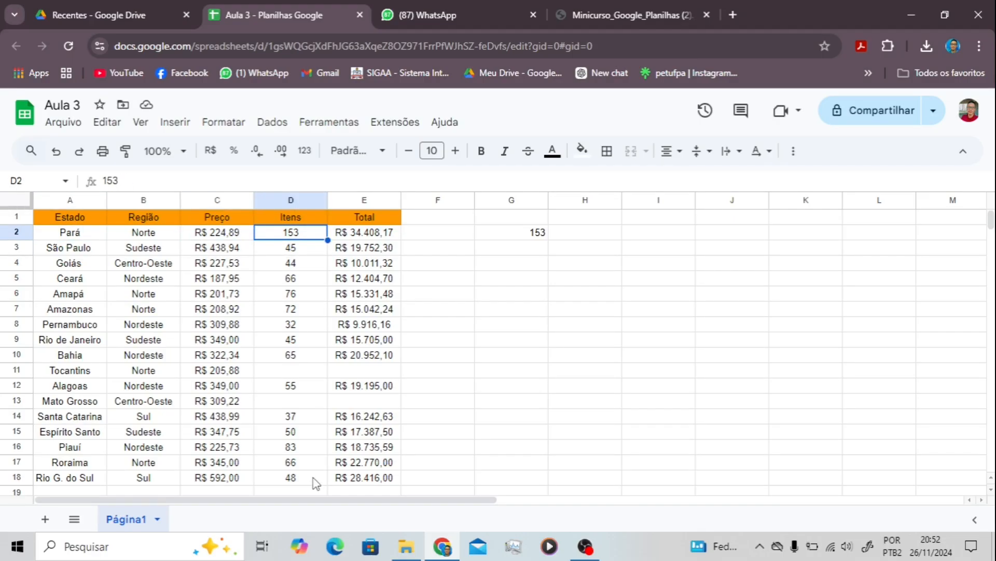
{"action": "left_click", "coordinate": [513, 312]}
{"action": "left_click", "coordinate": [606, 238]}
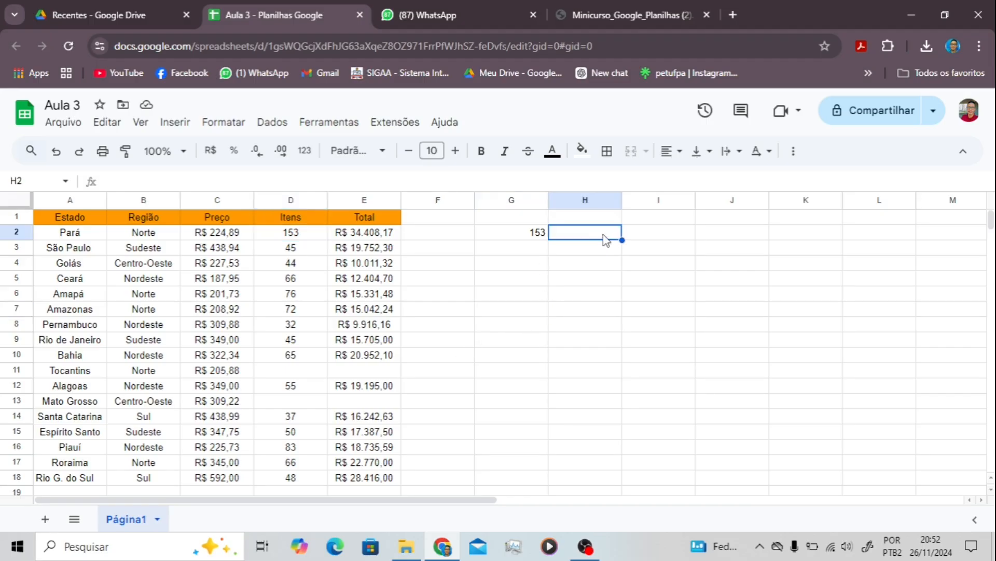
{"action": "type", "text": "="}
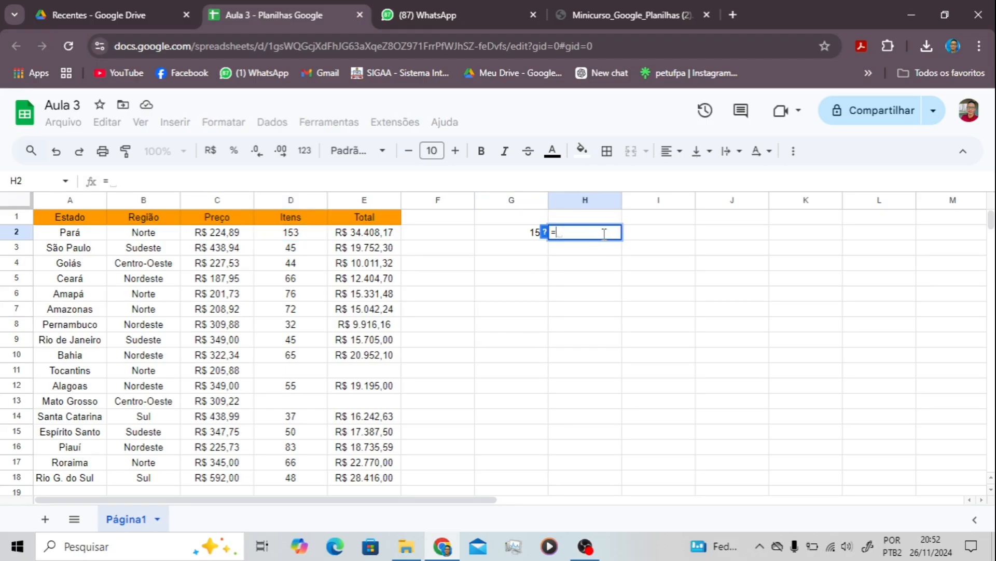
{"action": "key", "text": "BackSpace"}
{"action": "type", "text": "máxi"}
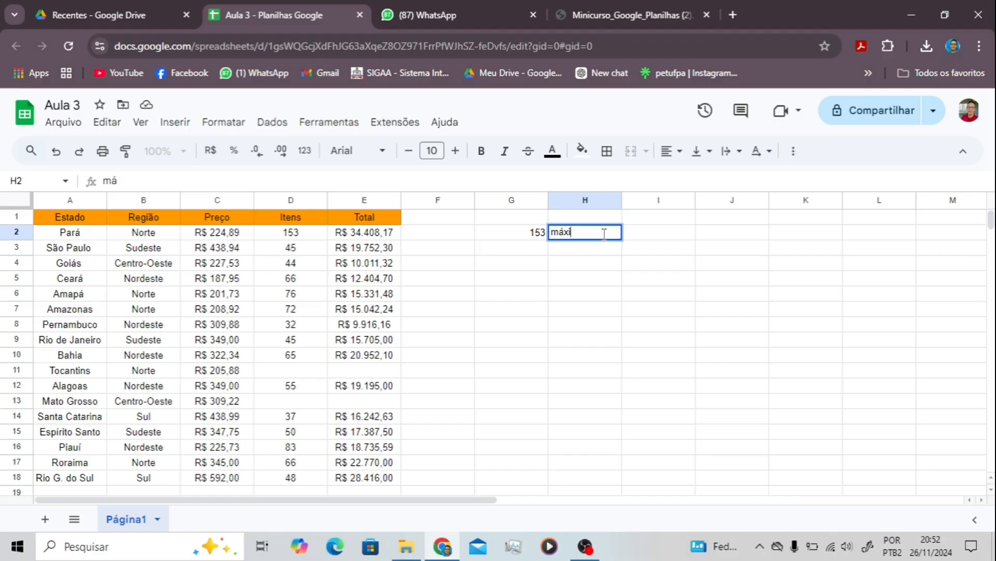
{"action": "type", "text": "mo"}
{"action": "key", "text": "BackSpace"}
{"action": "key", "text": "BackSpace"}
{"action": "key", "text": "BackSpace"}
{"action": "key", "text": "BackSpace"}
{"action": "key", "text": "BackSpace"}
{"action": "key", "text": "BackSpace"}
Enter a MÁXIMO formula over E2:E18 in cell H2 to get the highest value of the Total column.
{"action": "type", "text": "=m"}
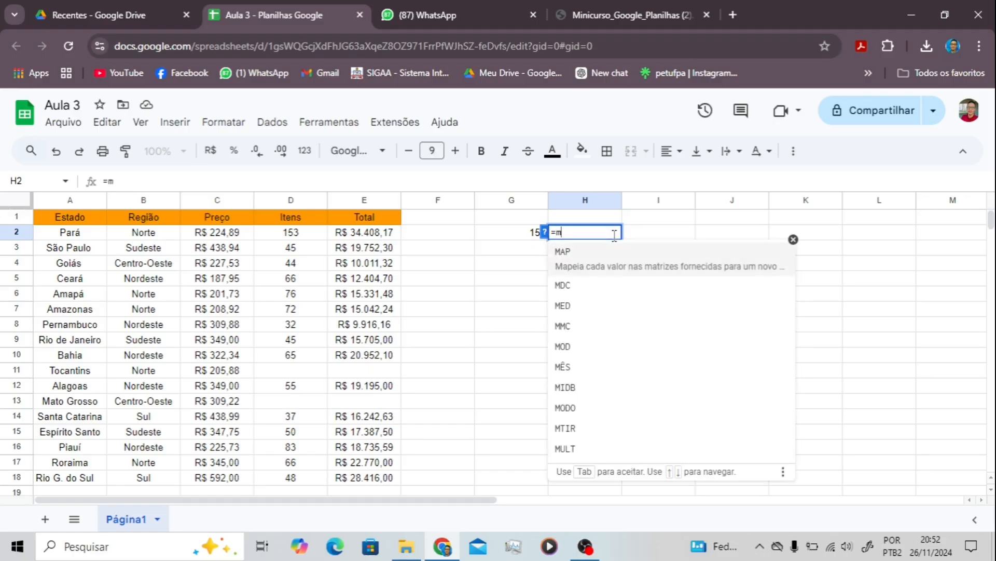
{"action": "type", "text": "áximo"}
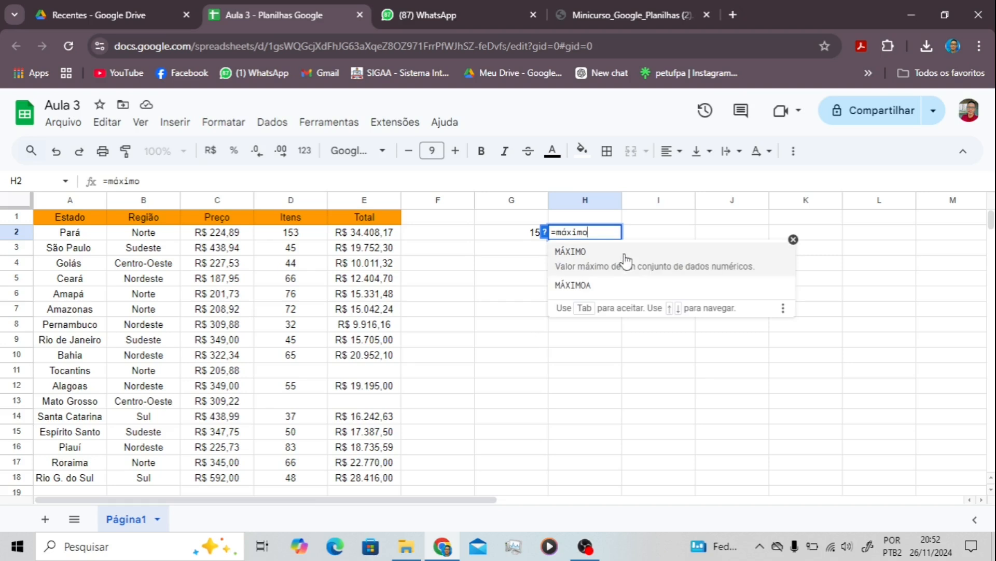
{"action": "left_click", "coordinate": [627, 261]}
{"action": "left_click_drag", "start_coordinate": [375, 232], "coordinate": [361, 385]}
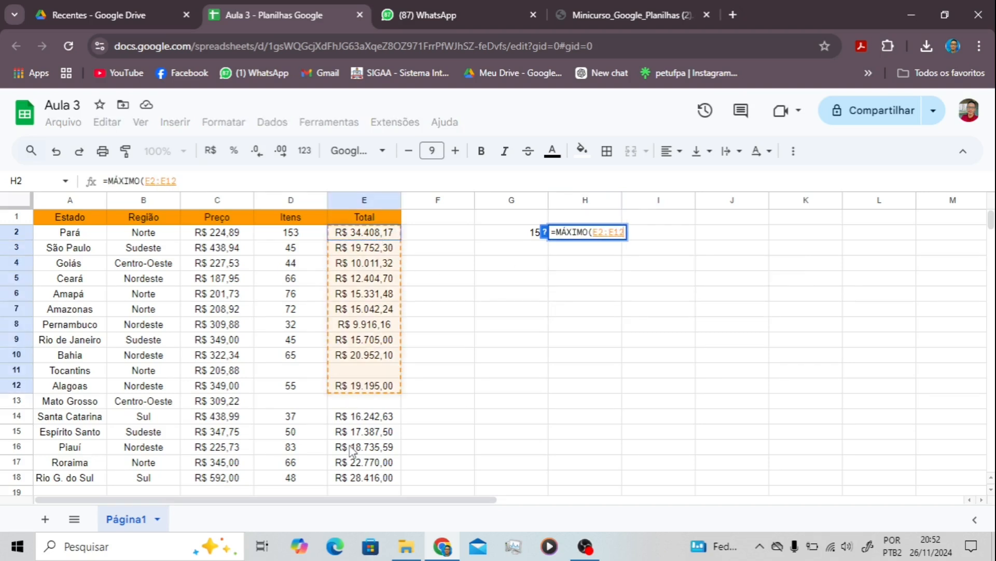
{"action": "left_click_drag", "start_coordinate": [353, 449], "coordinate": [362, 488]}
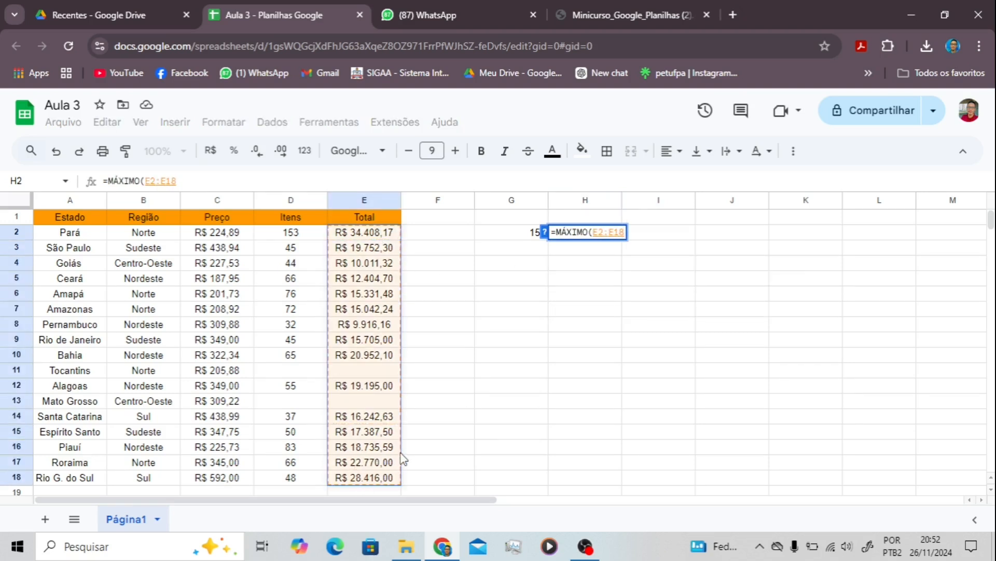
{"action": "key", "text": "Return"}
Compare the maximum results in G2 and H2 with the items and total in the Pará row.
{"action": "left_click", "coordinate": [638, 345]}
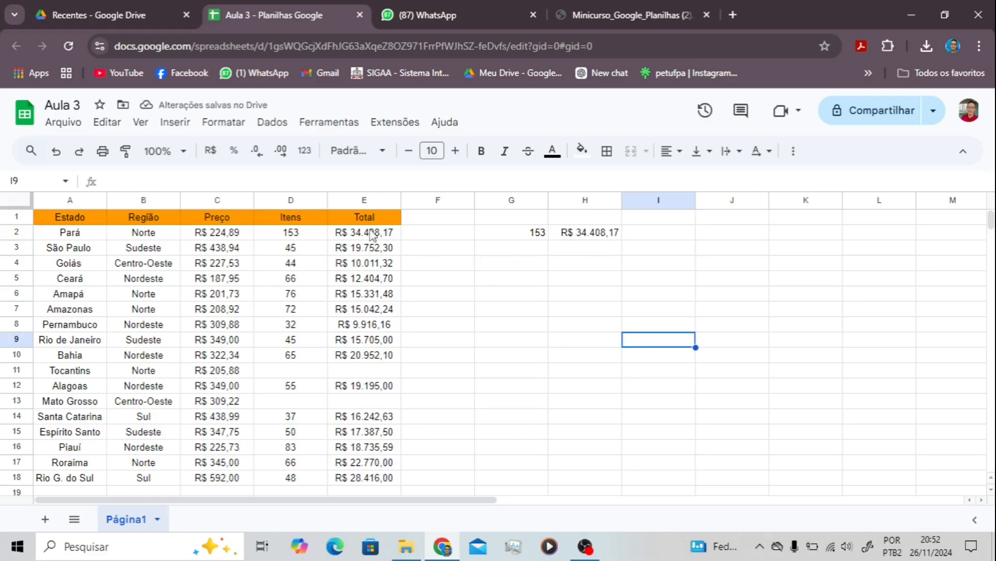
{"action": "left_click_drag", "start_coordinate": [371, 233], "coordinate": [295, 237]}
{"action": "left_click", "coordinate": [415, 238]}
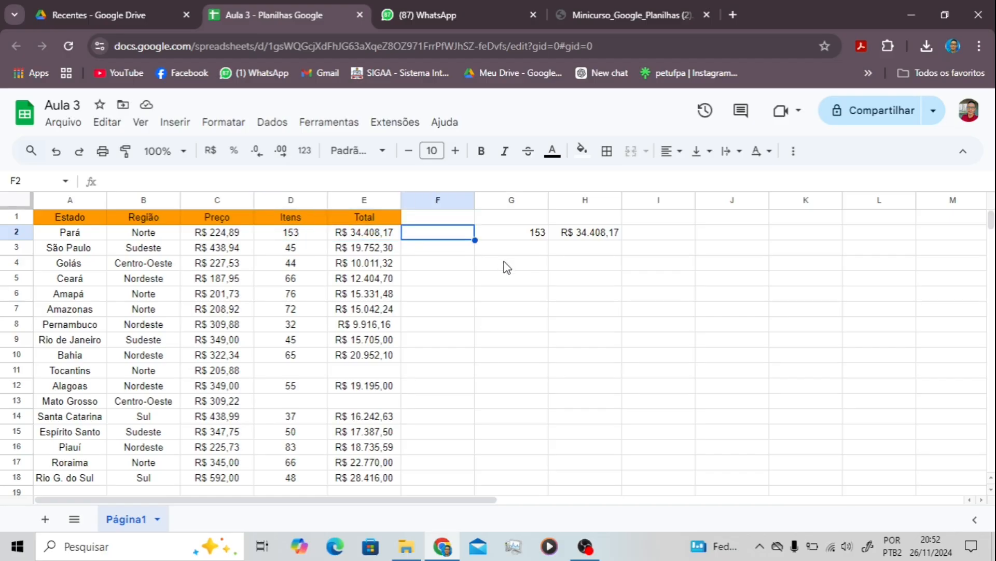
{"action": "left_click", "coordinate": [505, 300]}
{"action": "left_click", "coordinate": [369, 269]}
{"action": "left_click", "coordinate": [356, 298]}
{"action": "left_click", "coordinate": [611, 298]}
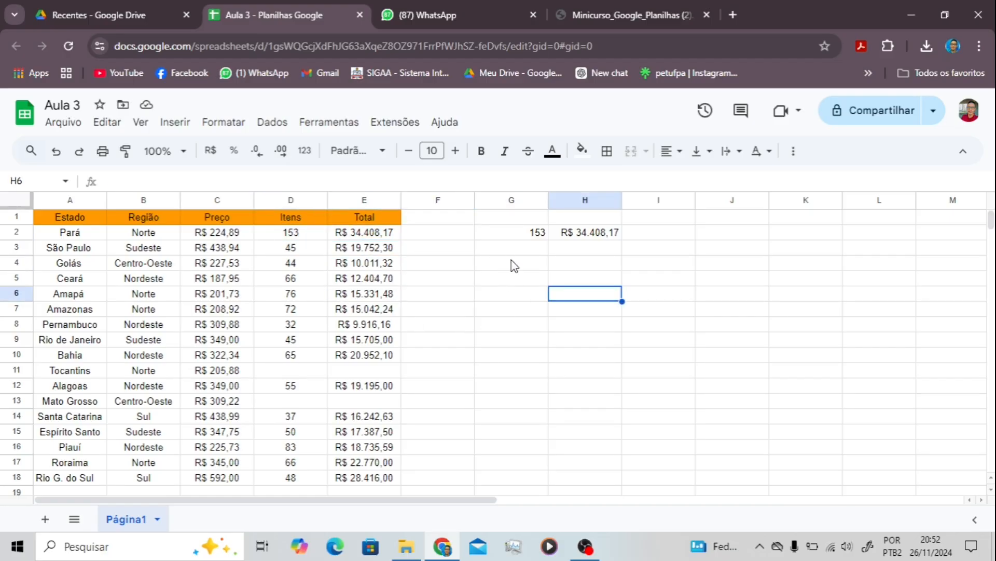
Enter a MÍNIMO formula over D2:D18 in cell G3 to get the lowest value of the Itens column.
{"action": "left_click", "coordinate": [511, 251]}
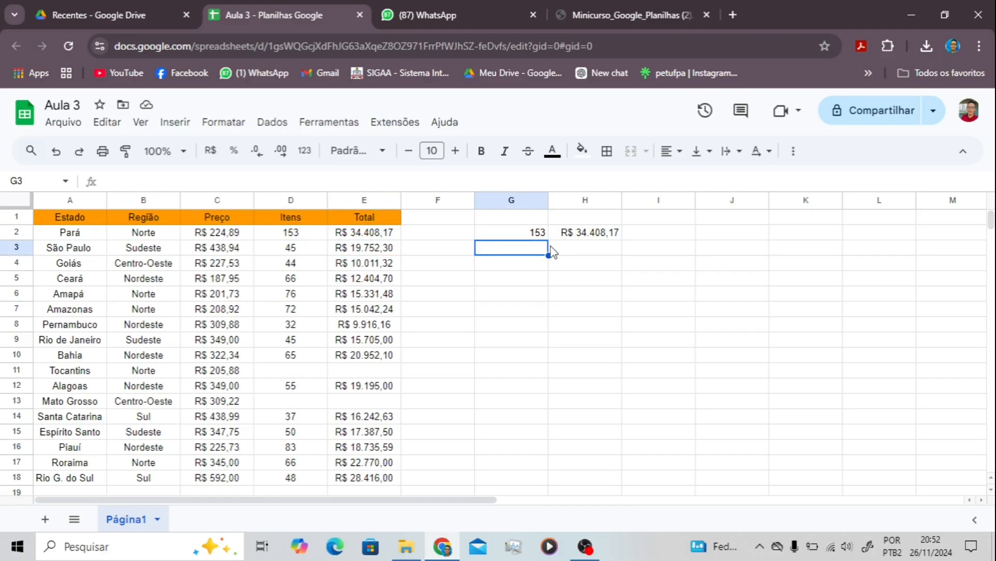
{"action": "type", "text": "=mi"}
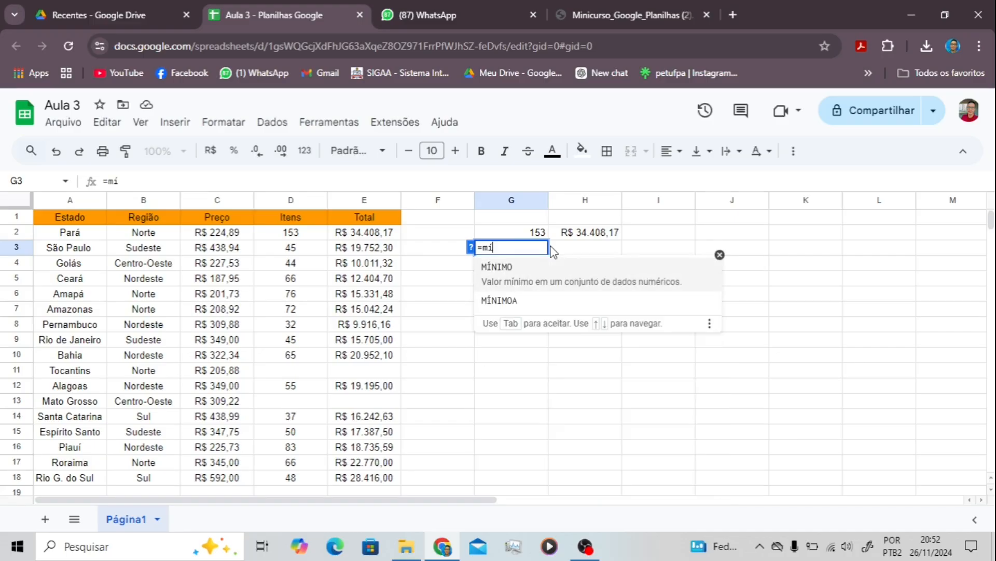
{"action": "type", "text": "n"}
{"action": "left_click", "coordinate": [522, 275]}
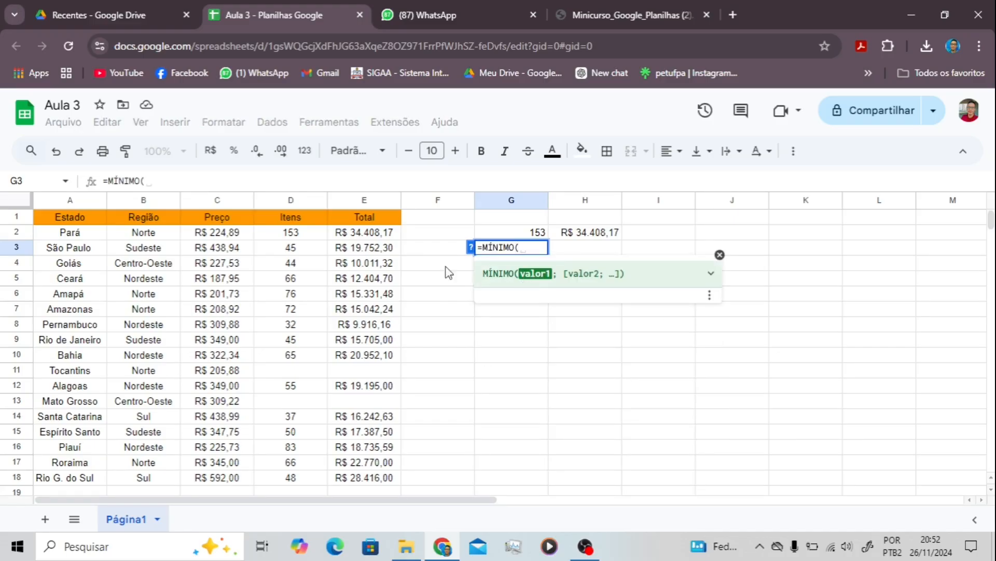
{"action": "left_click_drag", "start_coordinate": [288, 234], "coordinate": [292, 426]}
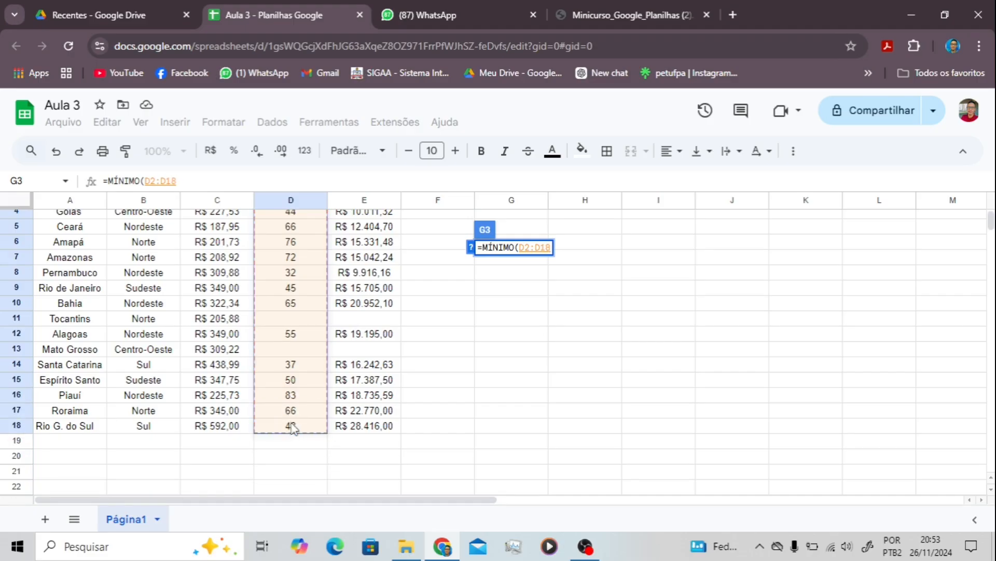
{"action": "scroll", "coordinate": [457, 388], "scroll_direction": "up", "scroll_amount": 1}
{"action": "key", "text": "Return"}
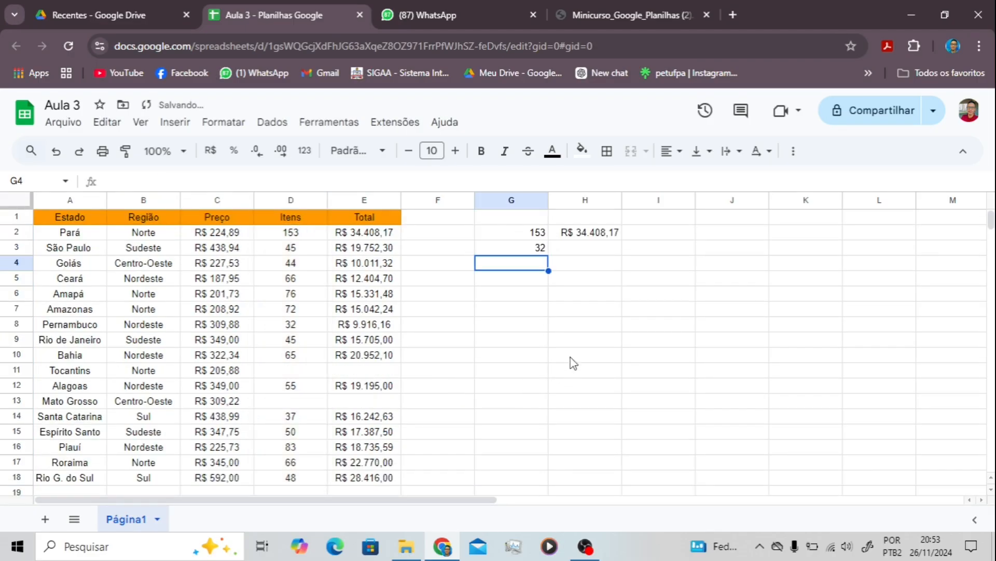
Check the minimum in G3 against the Itens column and identify the state that it belongs to.
{"action": "left_click", "coordinate": [579, 308]}
{"action": "left_click", "coordinate": [540, 253]}
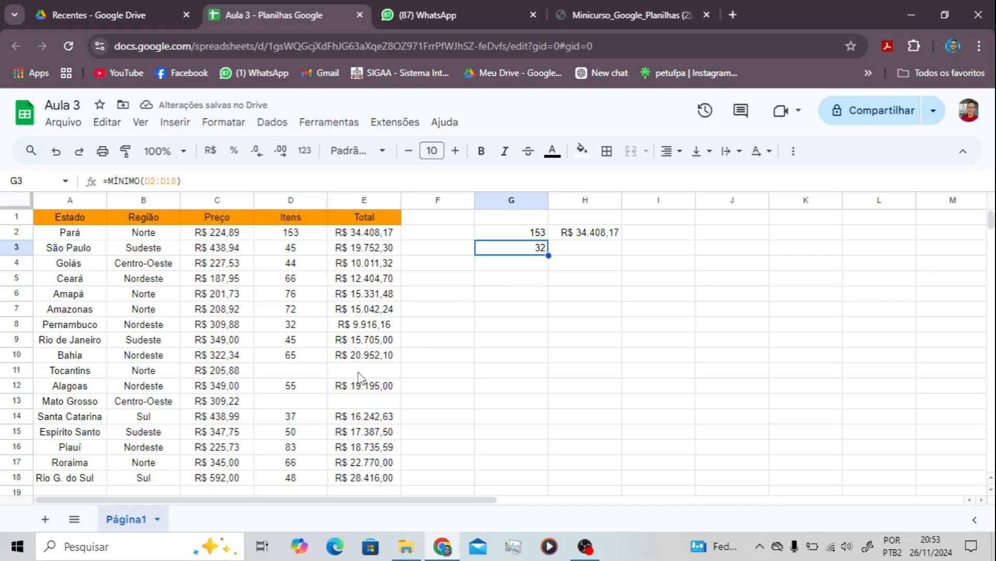
{"action": "left_click", "coordinate": [300, 324]}
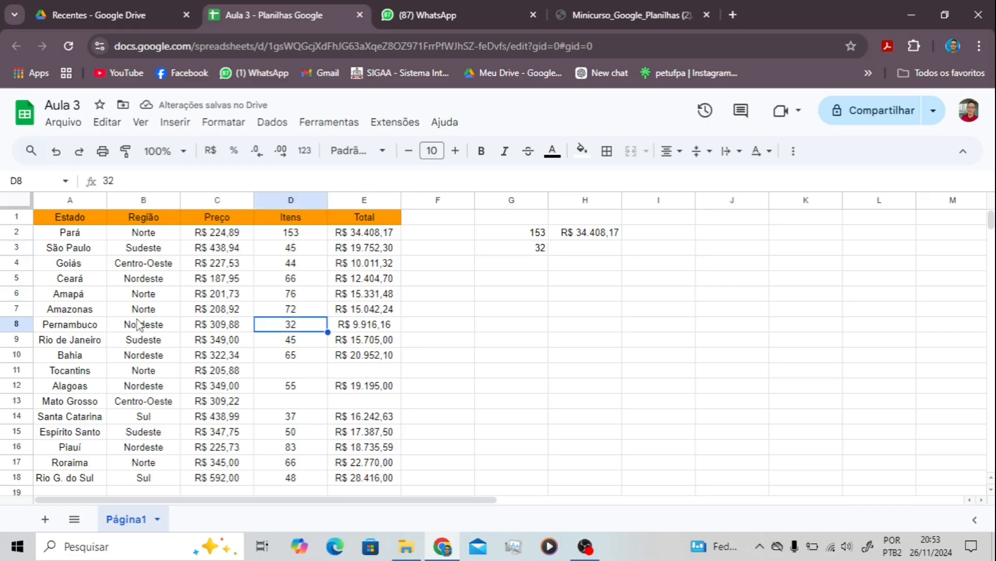
{"action": "left_click", "coordinate": [82, 324]}
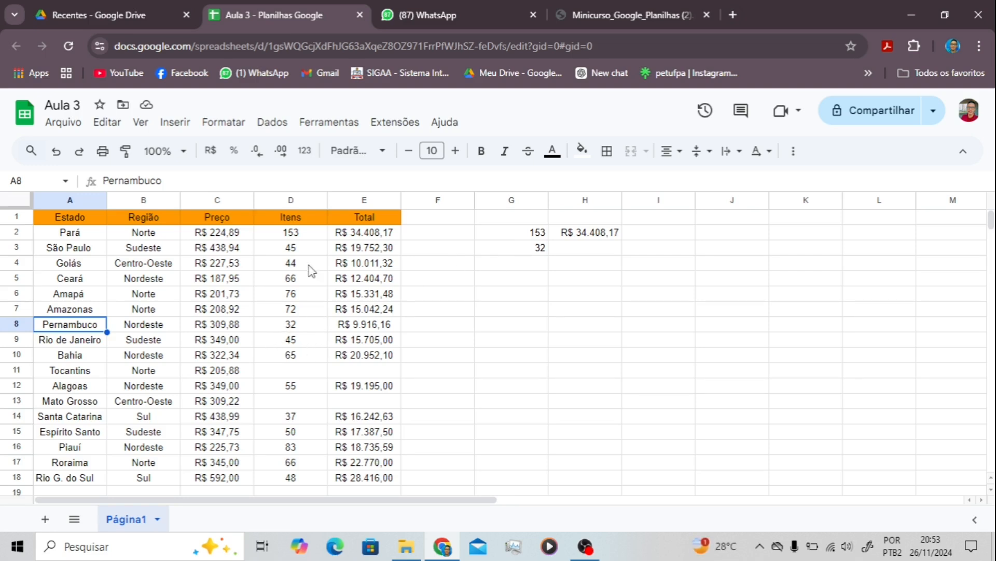
{"action": "scroll", "coordinate": [304, 294], "scroll_direction": "down", "scroll_amount": 5}
{"action": "scroll", "coordinate": [298, 306], "scroll_direction": "up", "scroll_amount": 5}
Clear the maximum and minimum formulas from cells G2:H3.
{"action": "left_click", "coordinate": [658, 301]}
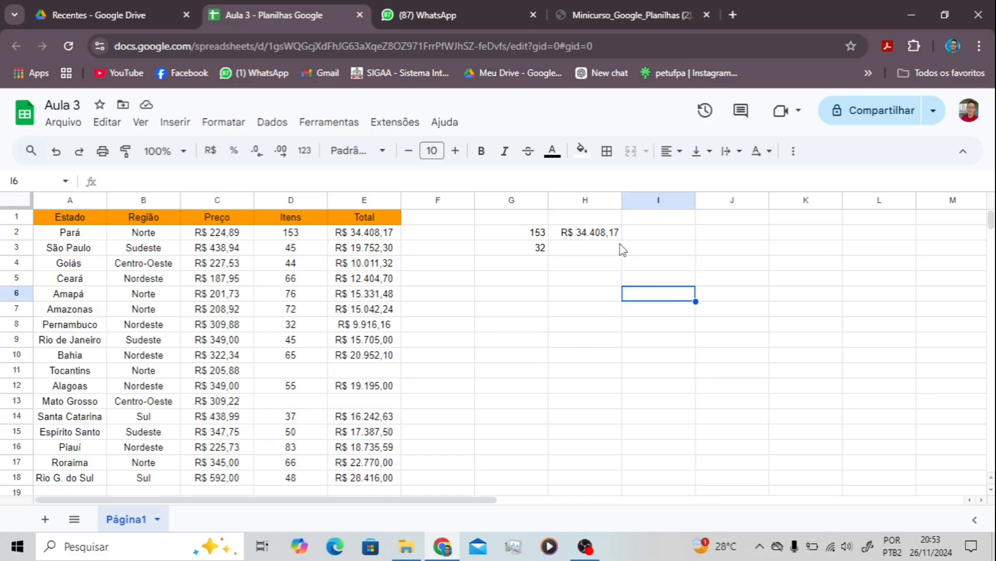
{"action": "left_click_drag", "start_coordinate": [620, 249], "coordinate": [521, 237]}
{"action": "key", "text": "Delete"}
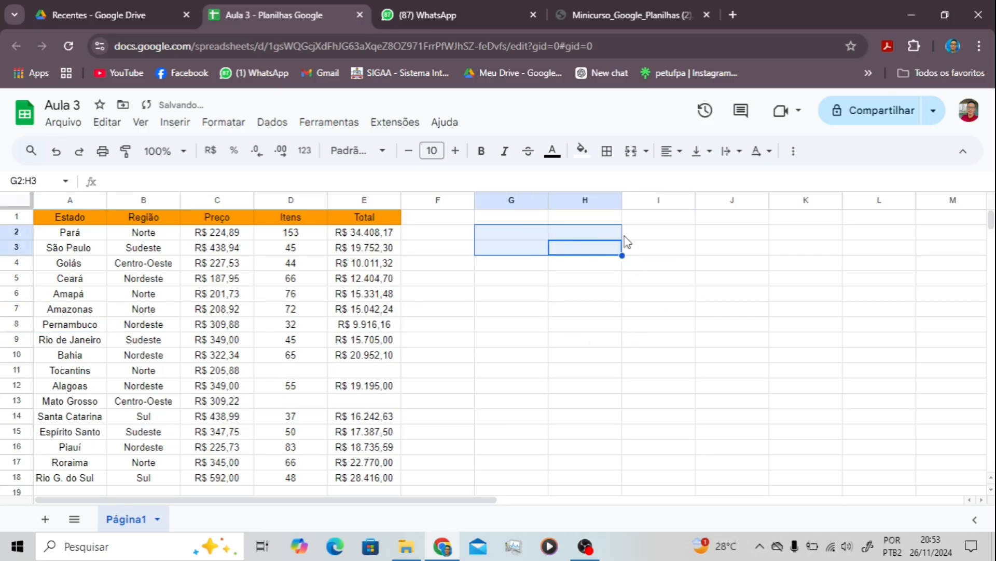
{"action": "left_click", "coordinate": [794, 248]}
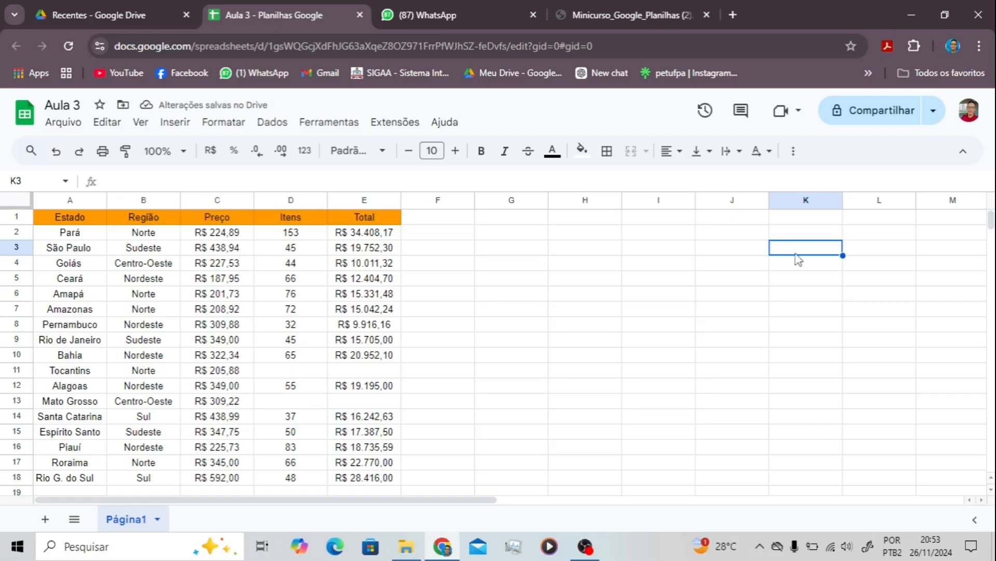
Enter a MED formula over E2:E18 in cell G2 to get the median of the Total column.
{"action": "left_click", "coordinate": [518, 233]}
{"action": "type", "text": "="}
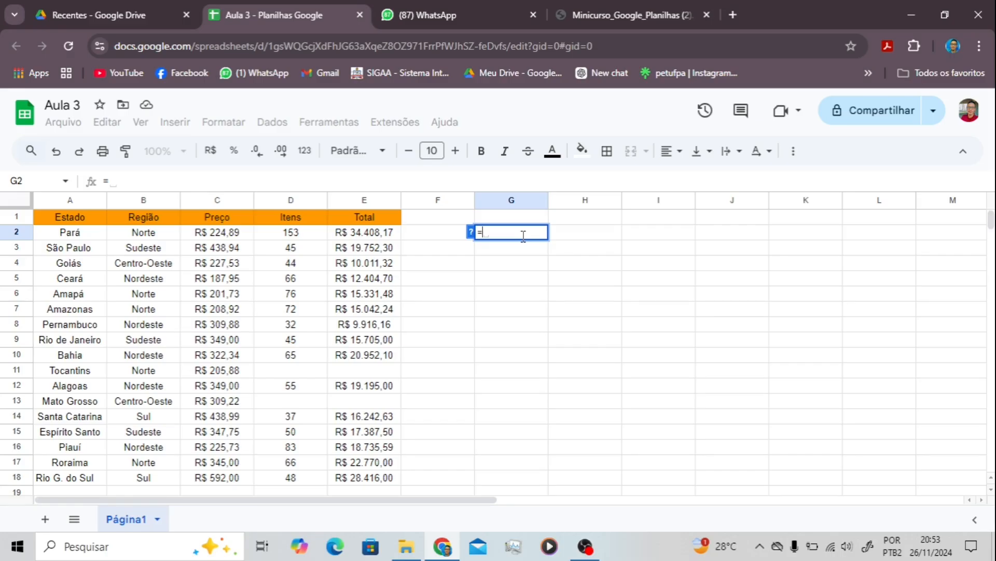
{"action": "type", "text": "med"}
{"action": "left_click", "coordinate": [514, 268]}
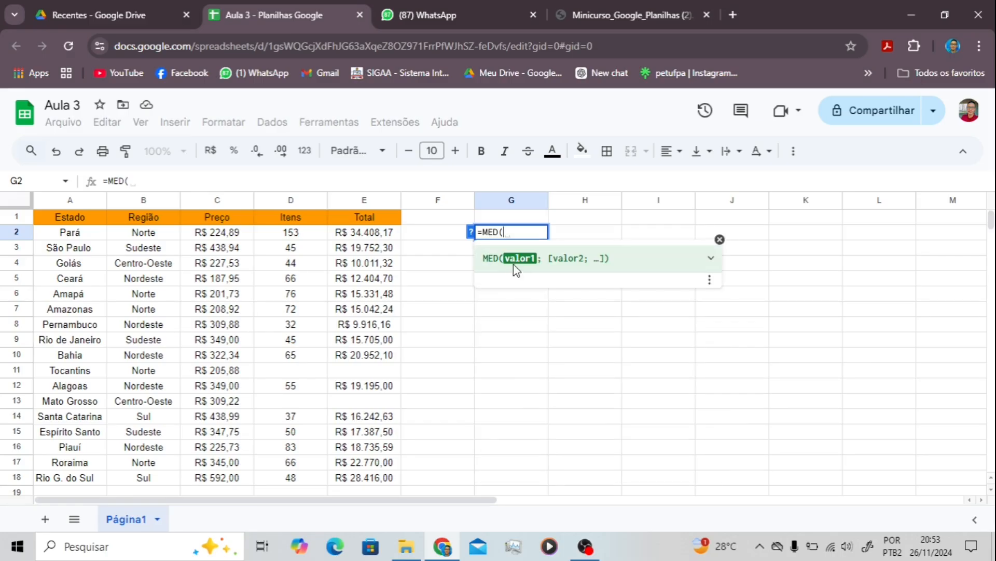
{"action": "left_click", "coordinate": [356, 237]}
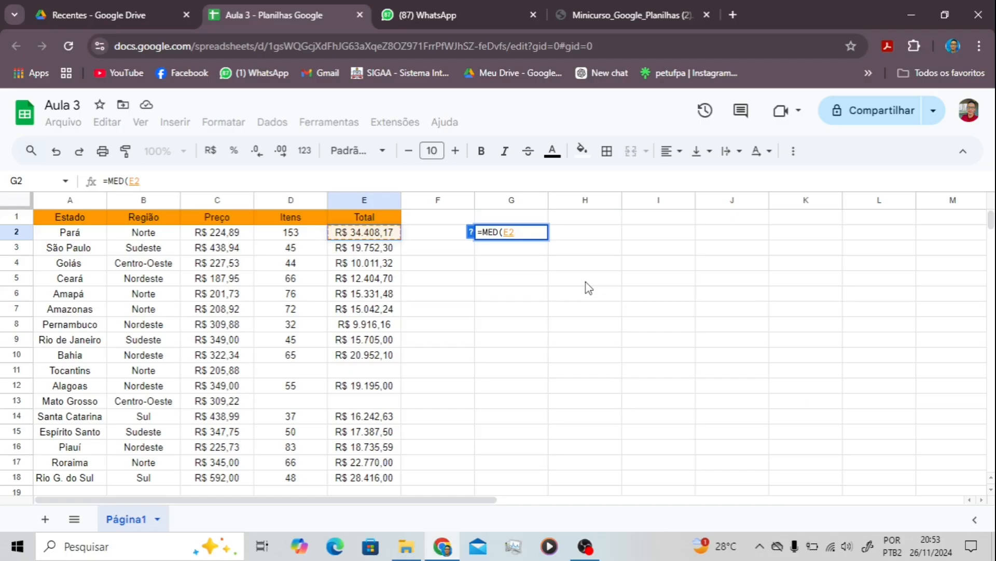
{"action": "key", "text": "ctrl+shift+Down"}
{"action": "key", "text": "ctrl+shift+Down"}
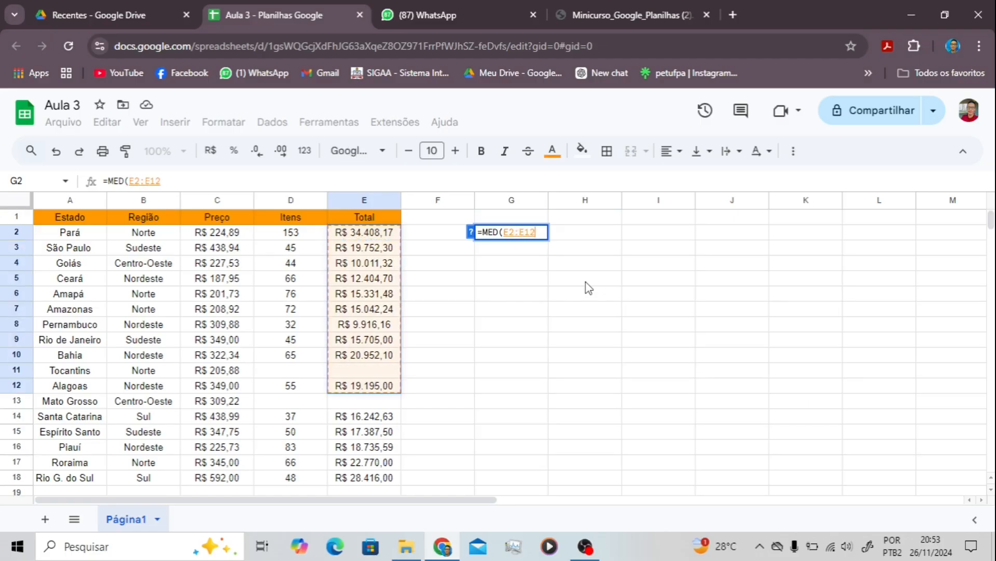
{"action": "key", "text": "ctrl+shift+Down"}
{"action": "key", "text": "ctrl+shift+Down"}
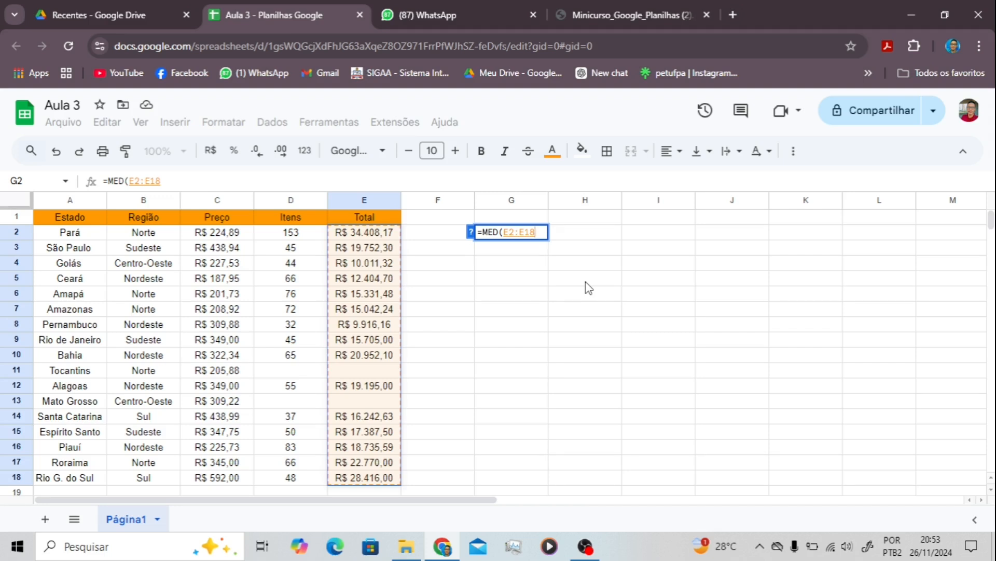
{"action": "key", "text": "Return"}
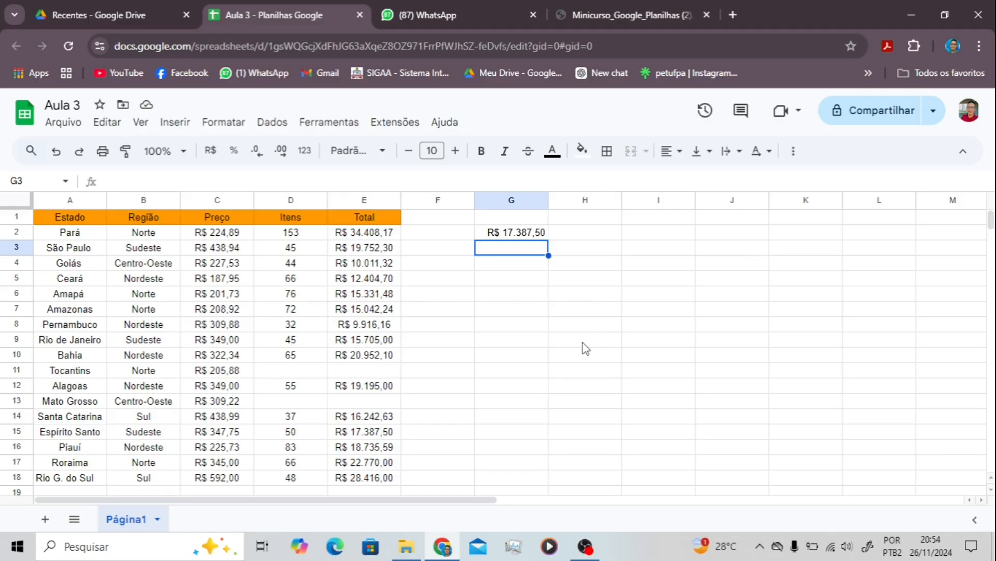
Inspect the empty Total cells of Tocantins and Mato Grosso alongside the median formula in G2.
{"action": "left_click", "coordinate": [368, 370]}
{"action": "left_click", "coordinate": [378, 405]}
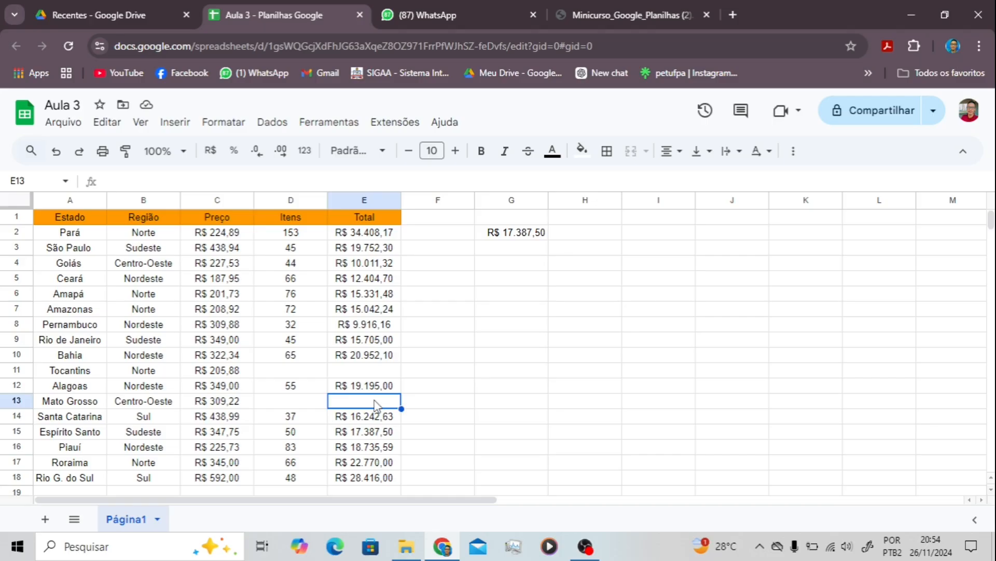
{"action": "left_click", "coordinate": [377, 372]}
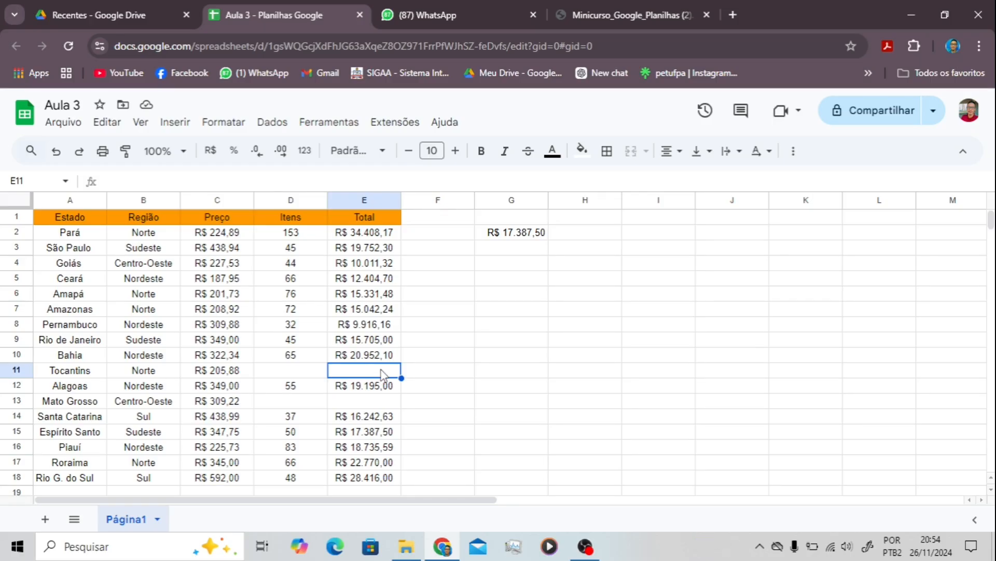
{"action": "left_click", "coordinate": [539, 235]}
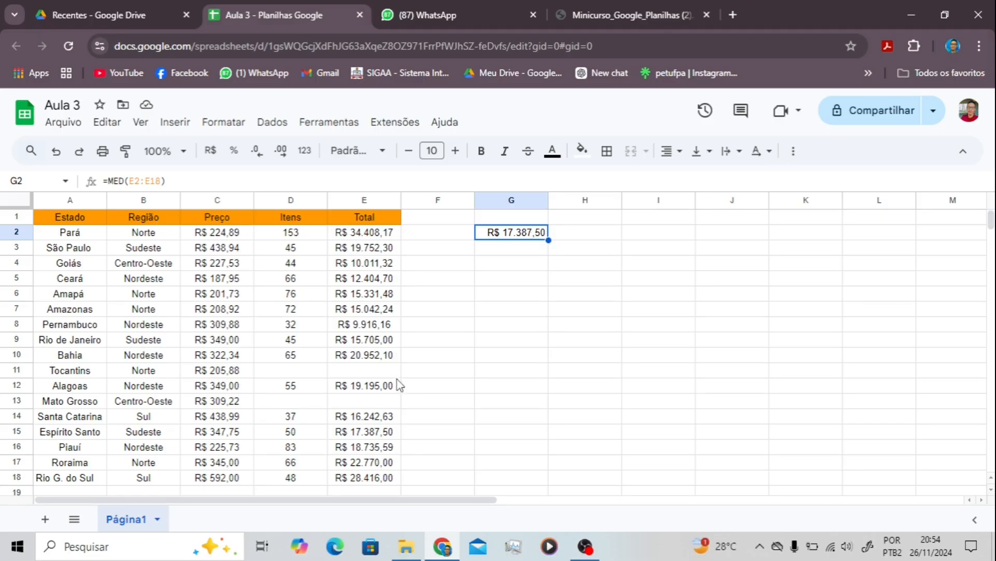
Enter 1 as the Total for Tocantins in E11 and Mato Grosso in E13 to test the median.
{"action": "left_click", "coordinate": [366, 371]}
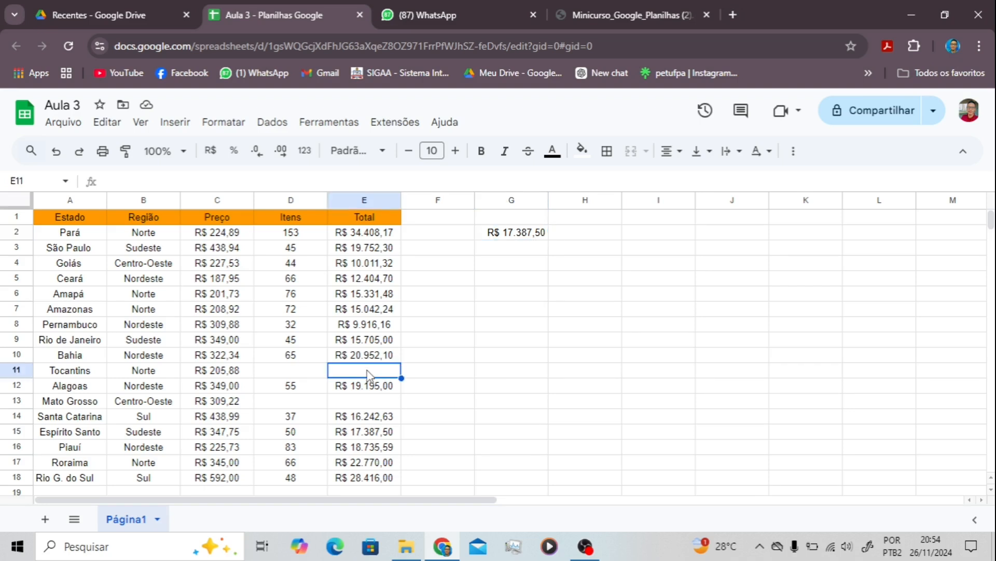
{"action": "type", "text": "1"}
{"action": "left_click", "coordinate": [368, 402]}
{"action": "type", "text": "1"}
{"action": "left_click", "coordinate": [513, 398]}
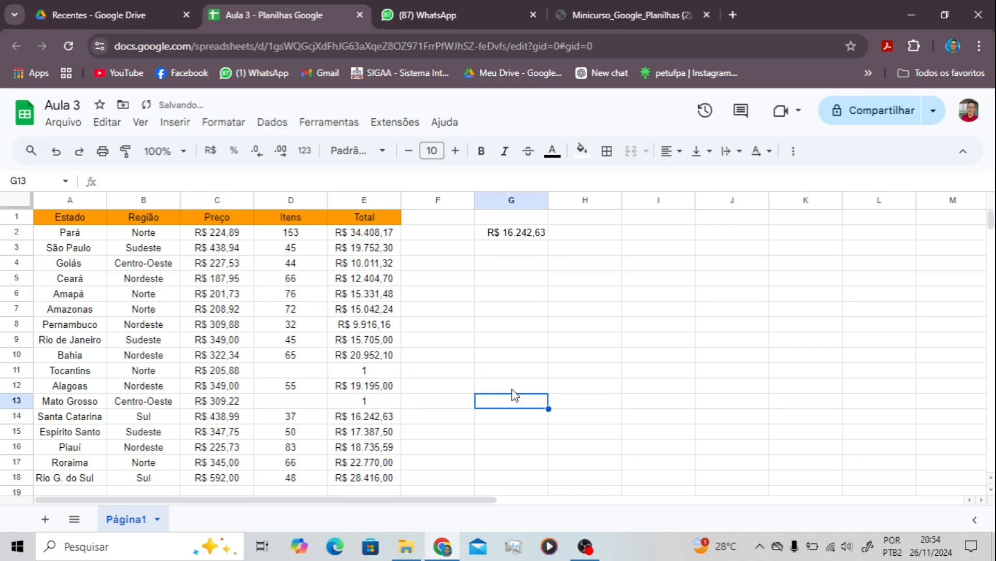
Delete the test values from the Tocantins and Mato Grosso cells in the Total column.
{"action": "left_click", "coordinate": [377, 372]}
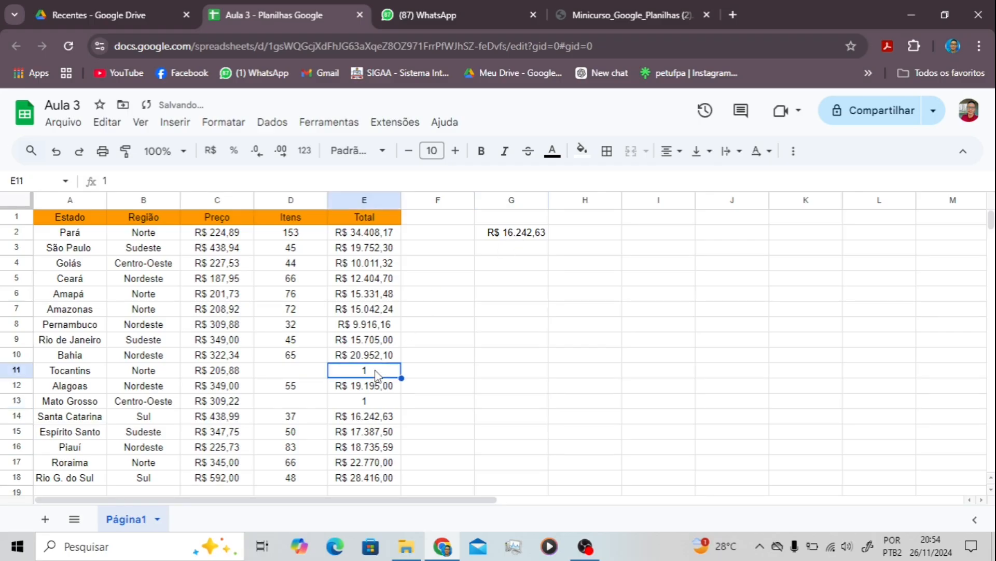
{"action": "key", "text": "Delete"}
{"action": "left_click", "coordinate": [381, 406]}
{"action": "key", "text": "Delete"}
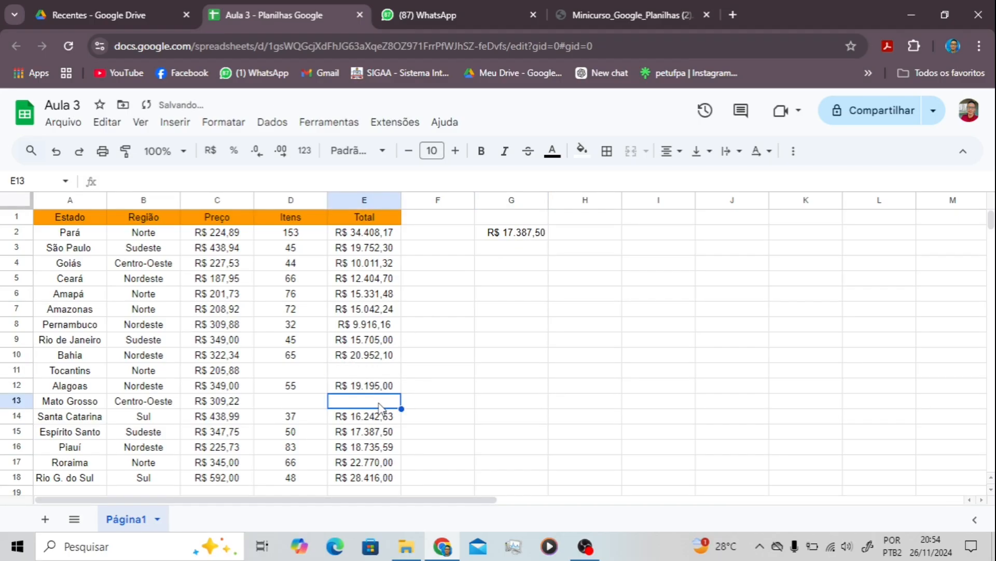
{"action": "left_click", "coordinate": [540, 309]}
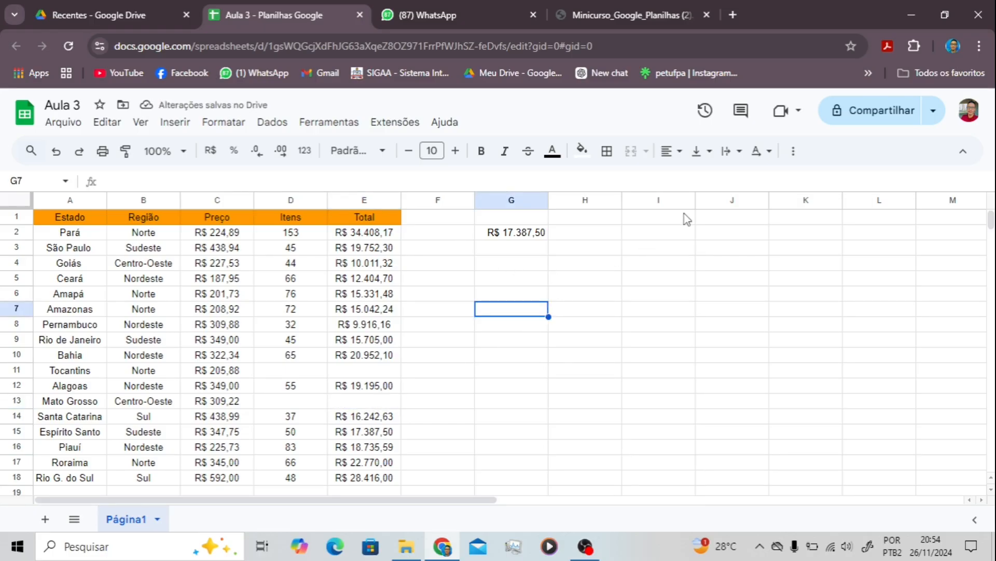
Review the median in G2 against the Total values in E2:E18.
{"action": "left_click", "coordinate": [529, 237]}
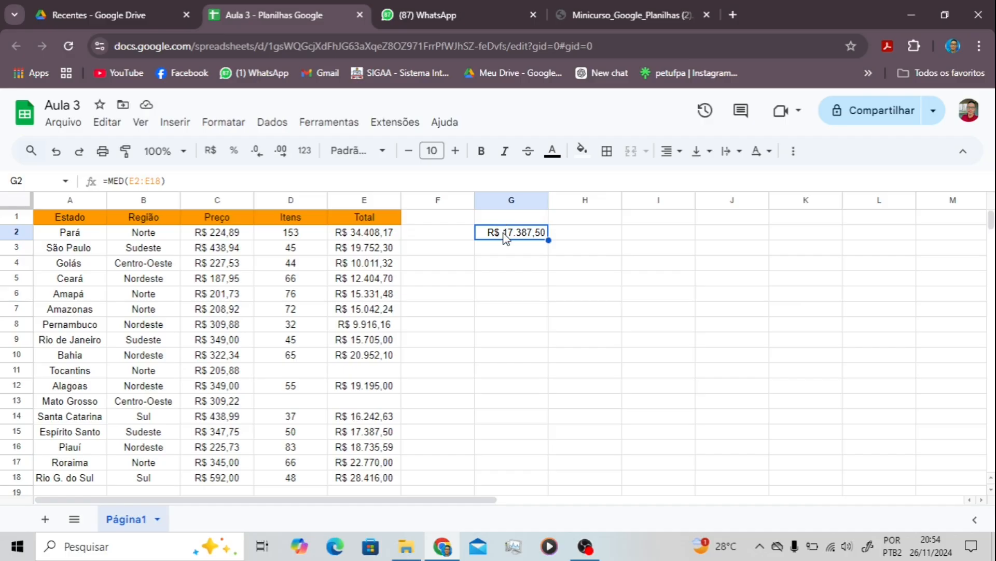
{"action": "left_click_drag", "start_coordinate": [352, 240], "coordinate": [361, 478]}
{"action": "left_click", "coordinate": [571, 330]}
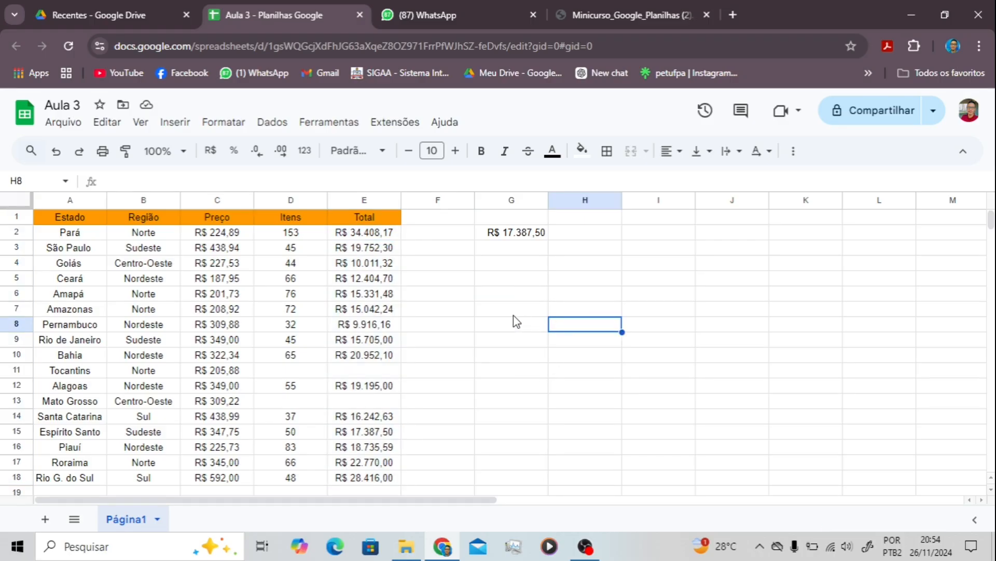
{"action": "left_click", "coordinate": [515, 244]}
{"action": "left_click", "coordinate": [566, 283]}
{"action": "left_click", "coordinate": [505, 283]}
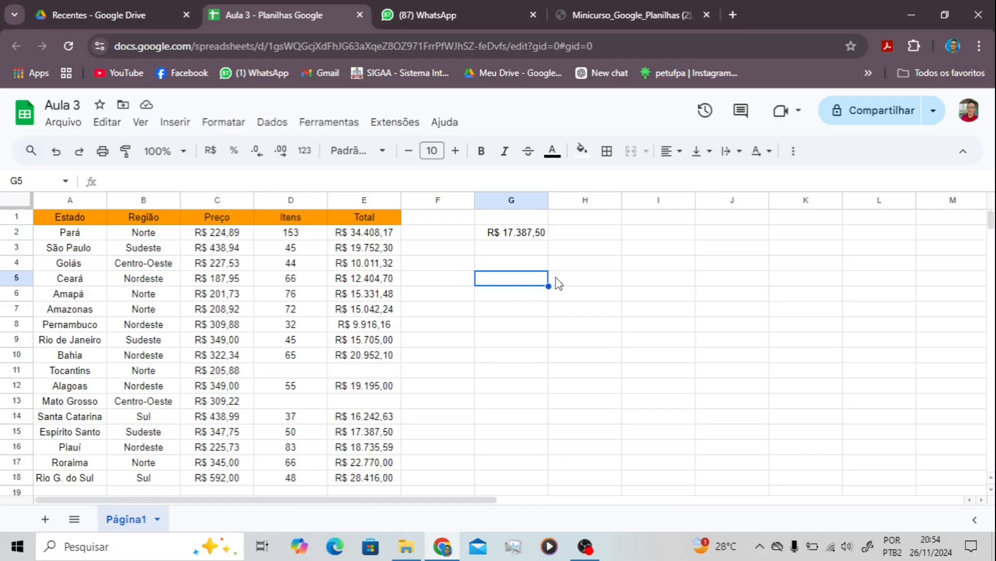
Erase the MED formula from cell G2, leaving the cell empty.
{"action": "left_click", "coordinate": [508, 236]}
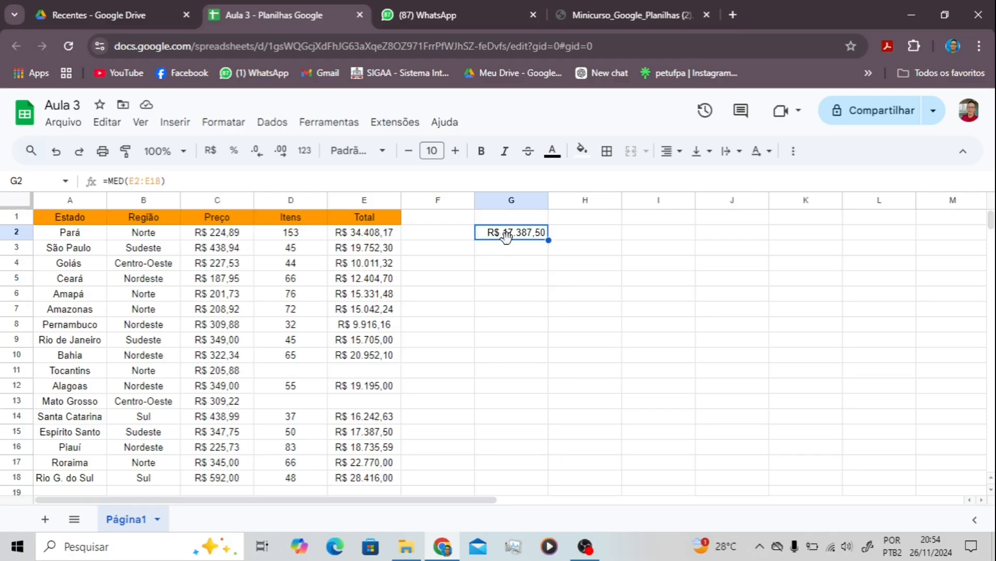
{"action": "double_click", "coordinate": [507, 236]}
{"action": "key", "text": "BackSpace"}
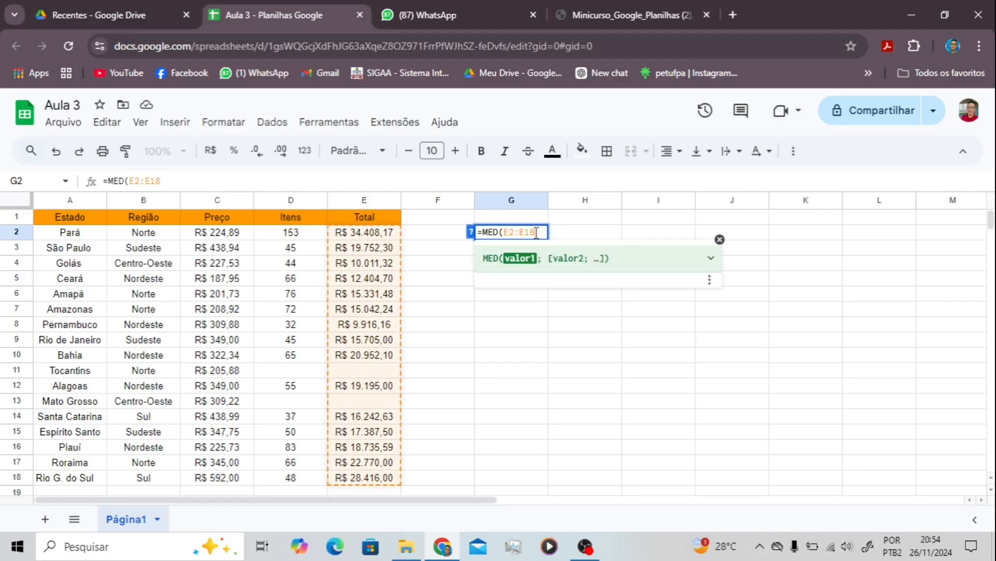
{"action": "key", "text": "BackSpace"}
{"action": "key", "text": "BackSpace"}
{"action": "key", "text": "BackSpace"}
{"action": "key", "text": "BackSpace"}
{"action": "key", "text": "BackSpace"}
{"action": "key", "text": "BackSpace"}
{"action": "key", "text": "BackSpace"}
{"action": "key", "text": "BackSpace"}
{"action": "key", "text": "BackSpace"}
{"action": "key", "text": "BackSpace"}
{"action": "key", "text": "BackSpace"}
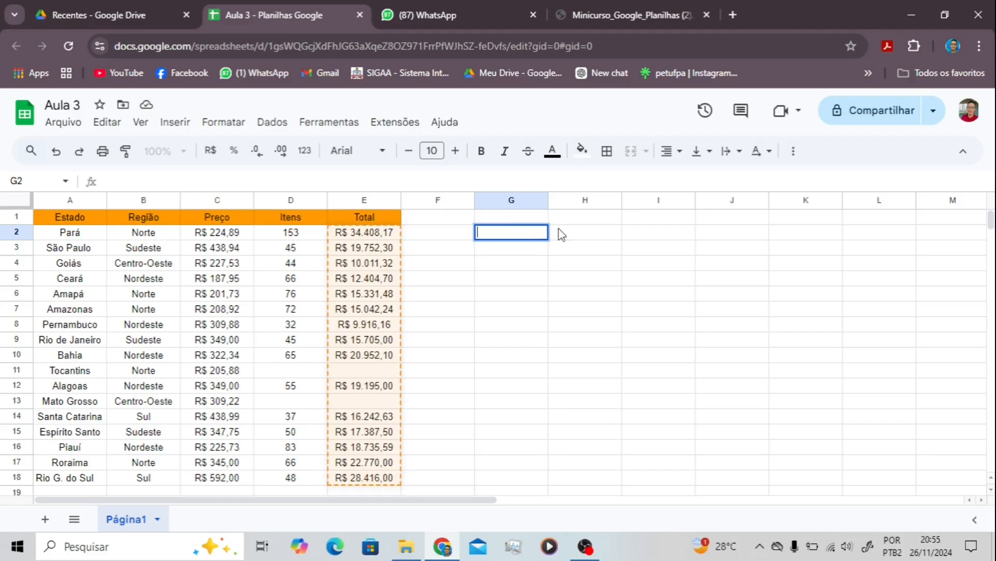
{"action": "left_click", "coordinate": [529, 279]}
Enter a CONT.VALORES formula over E2:E18 in cell G2 to count the filled cells of the Total column.
{"action": "left_click", "coordinate": [504, 233]}
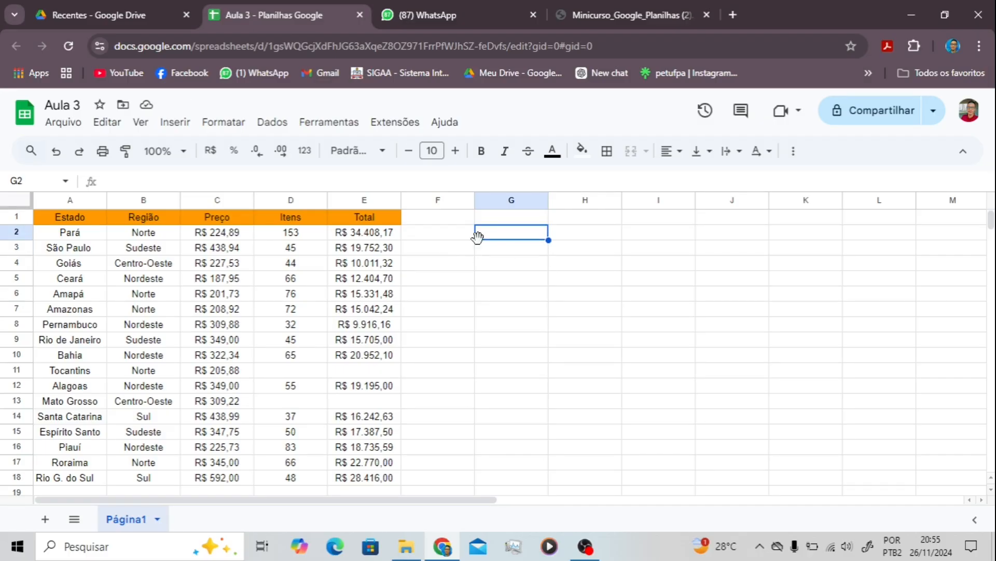
{"action": "type", "text": "=cont"}
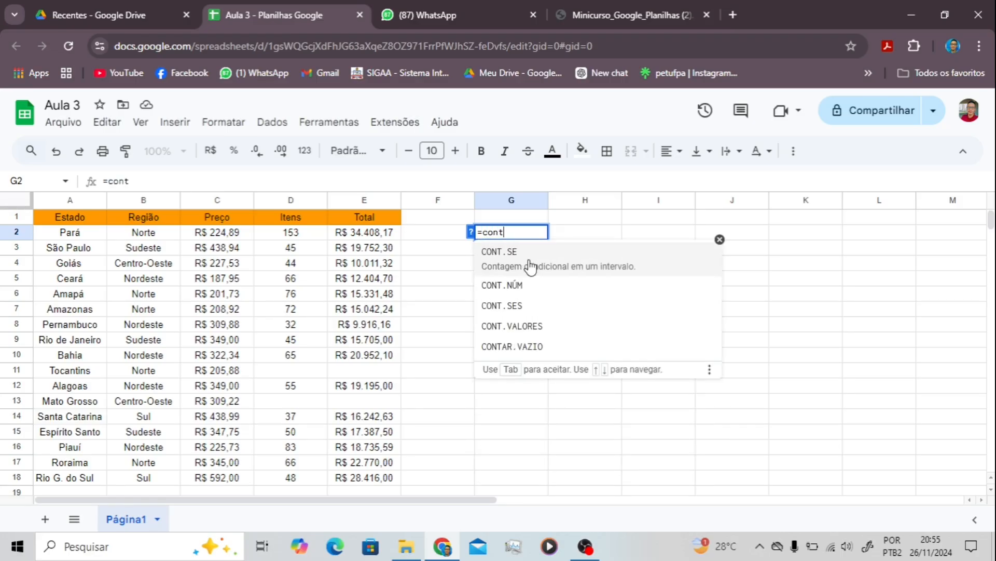
{"action": "type", "text": "volores"}
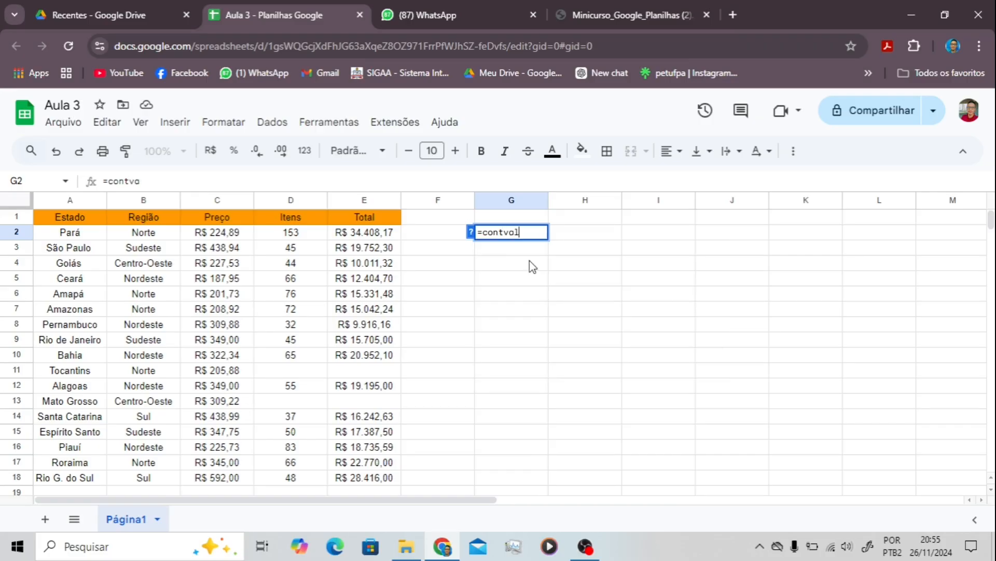
{"action": "key", "text": "BackSpace"}
{"action": "key", "text": "BackSpace"}
{"action": "key", "text": "BackSpace"}
{"action": "key", "text": "BackSpace"}
{"action": "key", "text": "BackSpace"}
{"action": "key", "text": "BackSpace"}
{"action": "key", "text": "BackSpace"}
{"action": "type", "text": ".valores"}
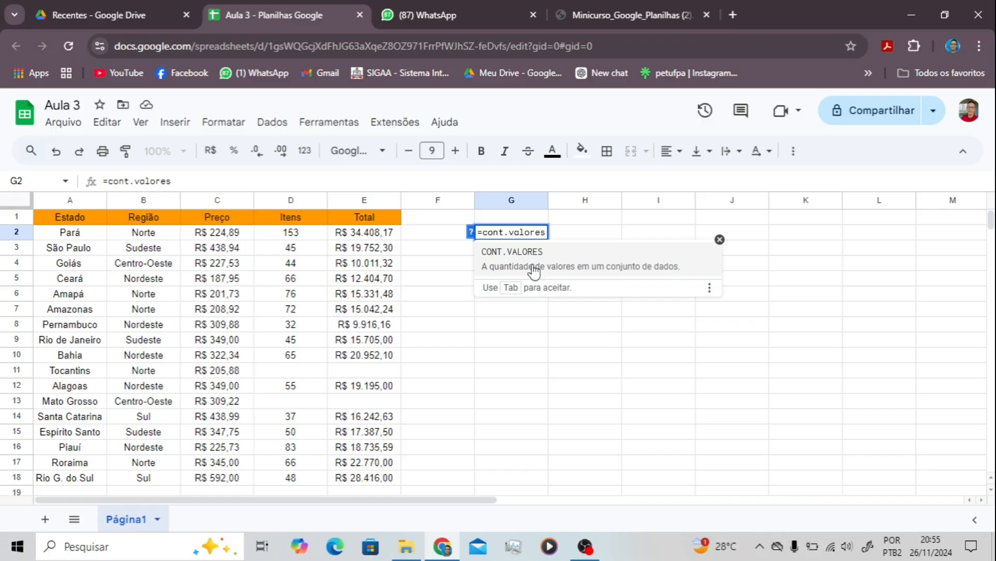
{"action": "key", "text": "Tab"}
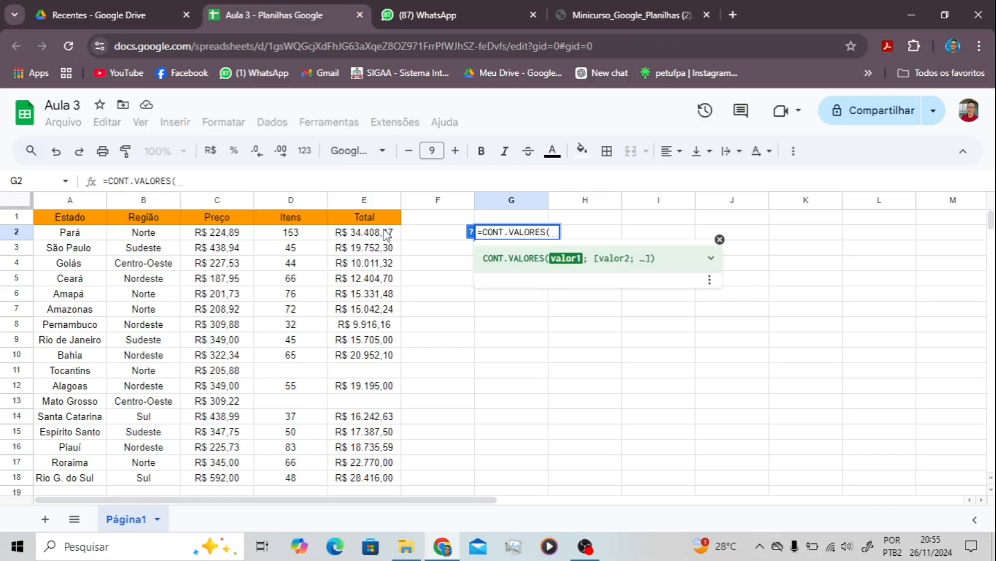
{"action": "left_click_drag", "start_coordinate": [385, 232], "coordinate": [370, 478]}
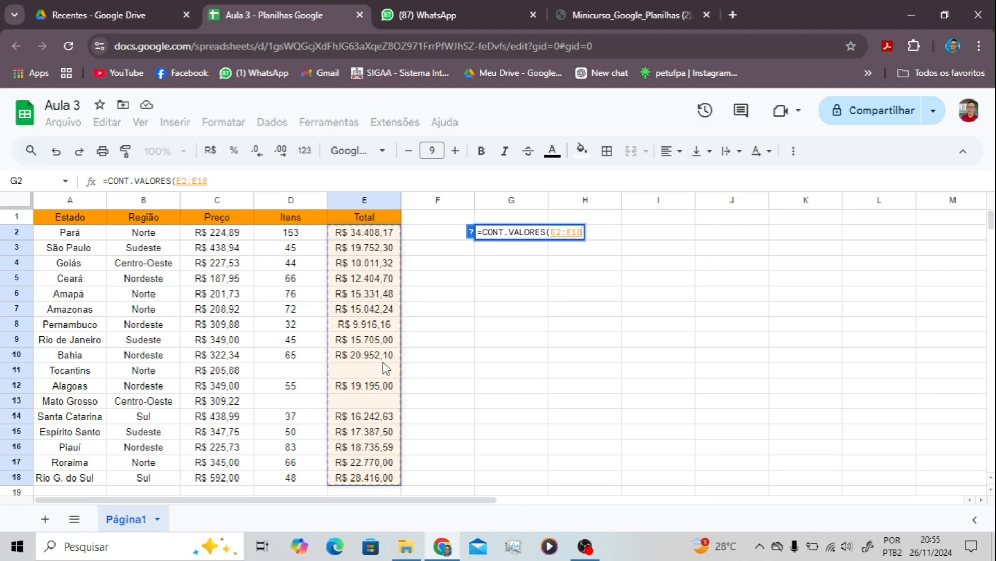
{"action": "key", "text": "Return"}
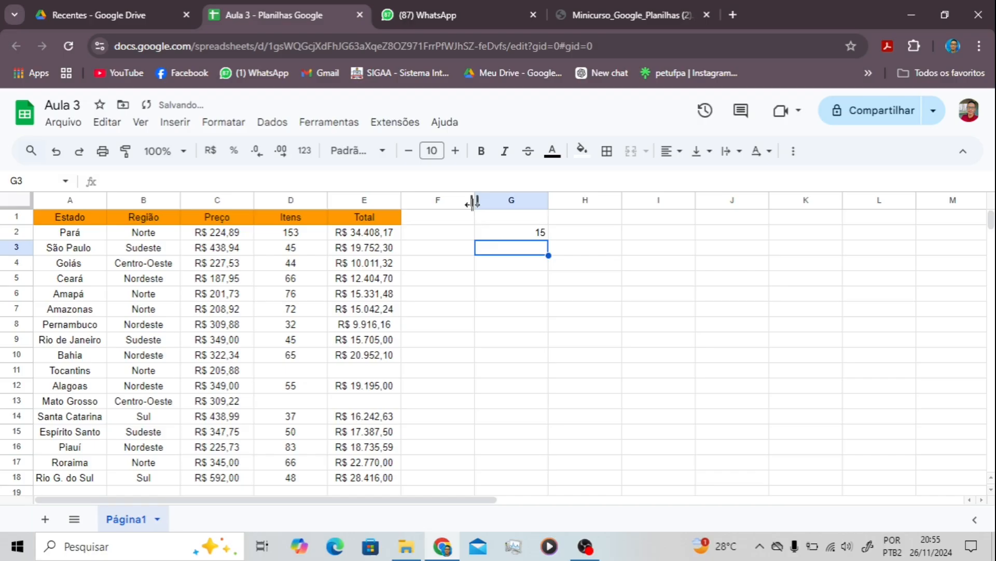
Check the count in G2 against the filled cells of the Total column.
{"action": "left_click", "coordinate": [495, 235]}
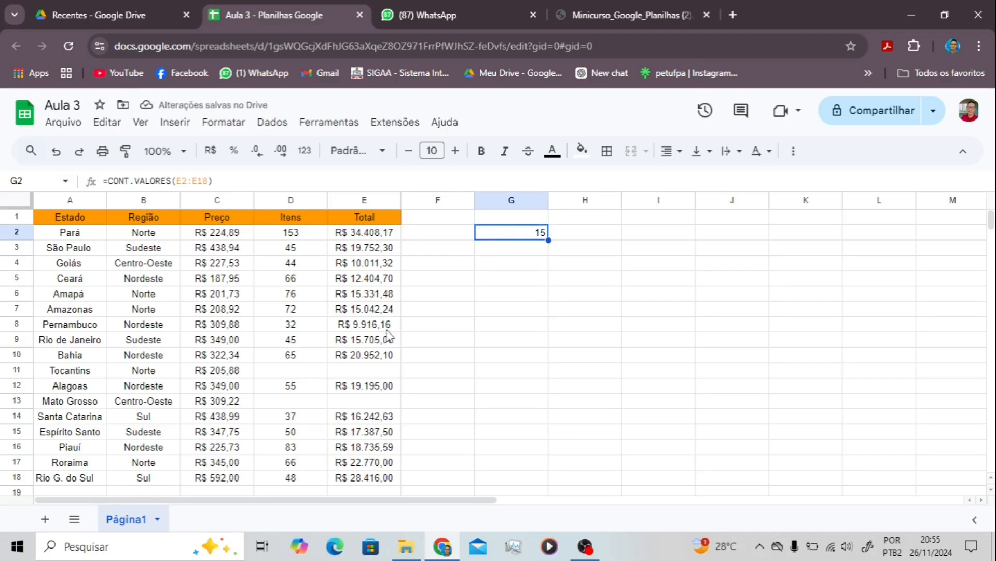
{"action": "left_click_drag", "start_coordinate": [380, 482], "coordinate": [371, 240]}
{"action": "left_click", "coordinate": [438, 262]}
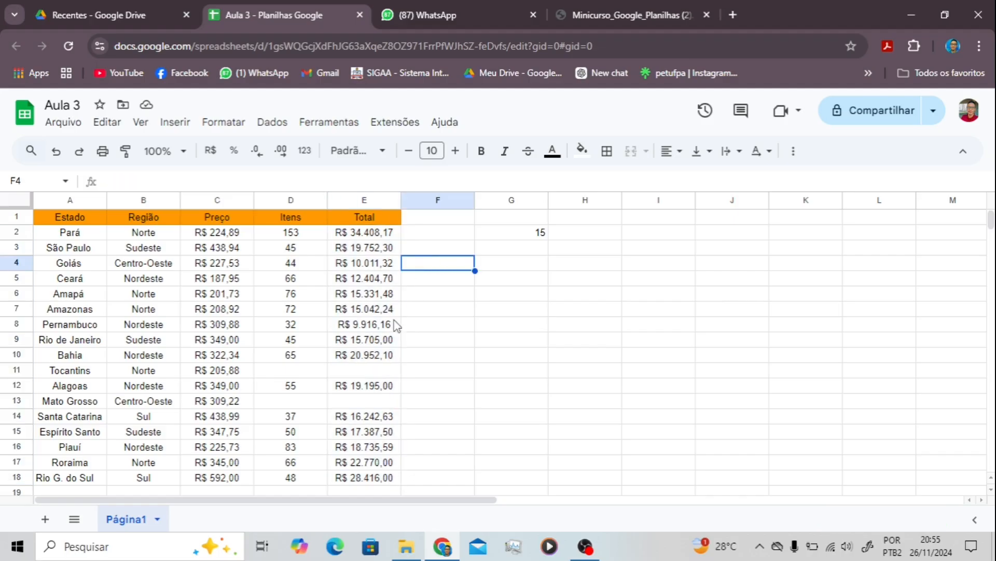
Point out the empty Total cells of Tocantins and Mato Grosso, which the CONT.VALORES formula leaves out.
{"action": "left_click", "coordinate": [381, 372]}
{"action": "left_click", "coordinate": [379, 404]}
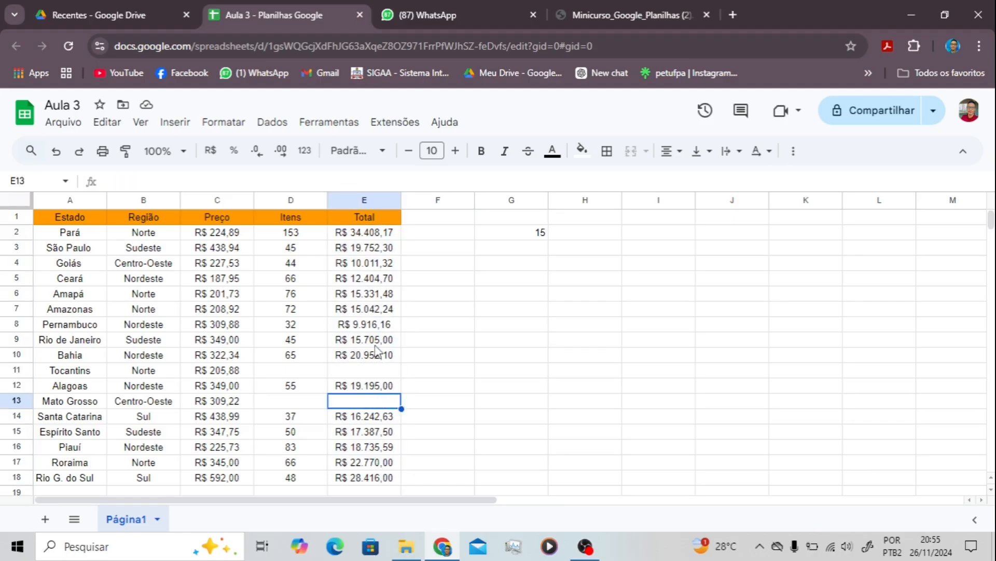
{"action": "left_click", "coordinate": [380, 372]}
Erase the CONT.VALORES formula from cell G2 and start a new formula there with =cont.
{"action": "left_click", "coordinate": [528, 236]}
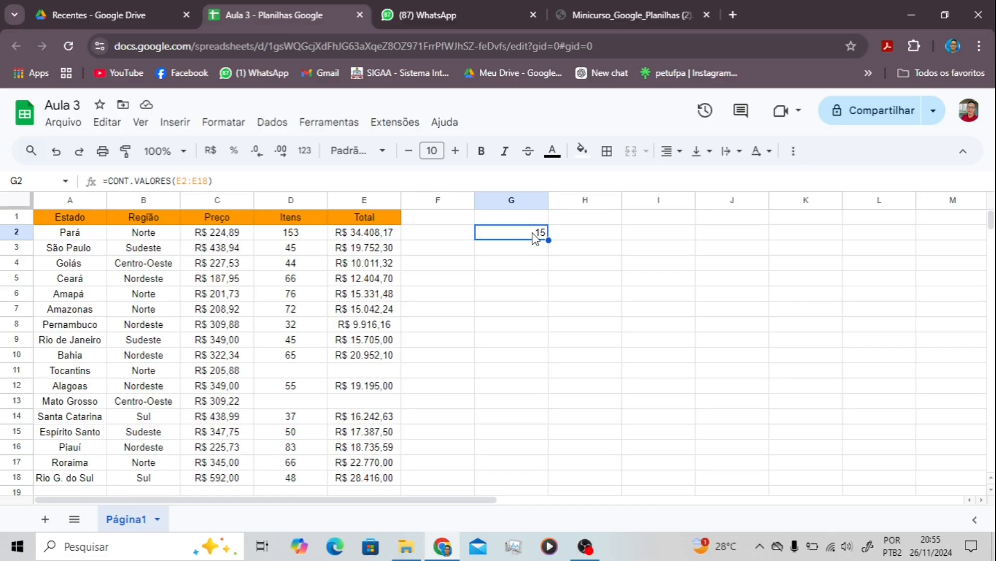
{"action": "key", "text": "Delete"}
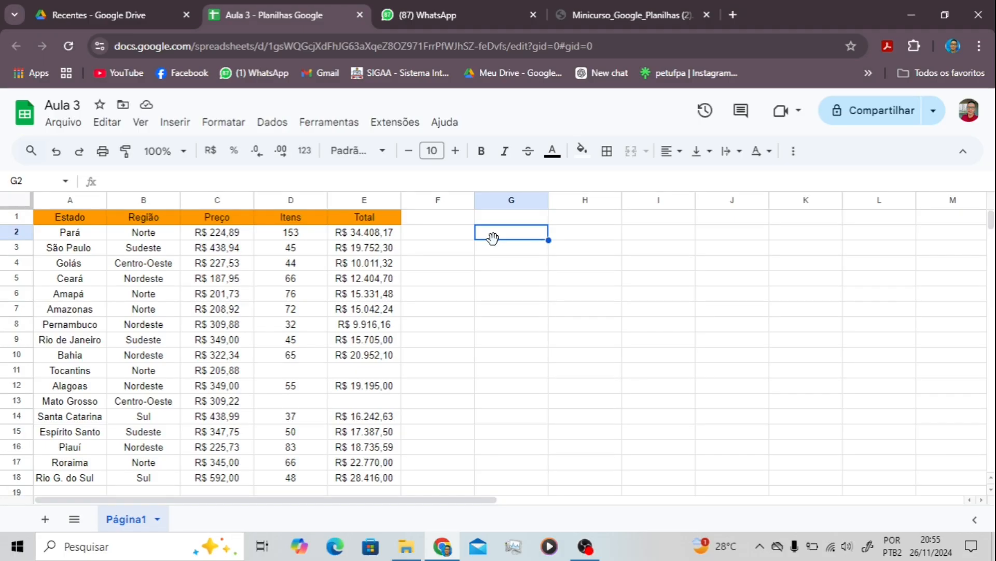
{"action": "type", "text": "=cont"}
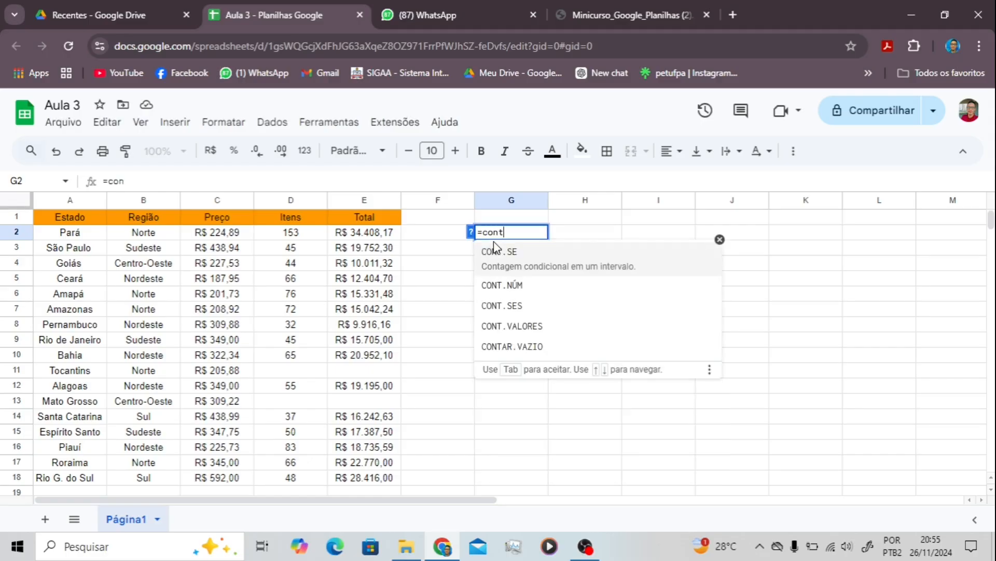
{"action": "type", "text": ".vazio"}
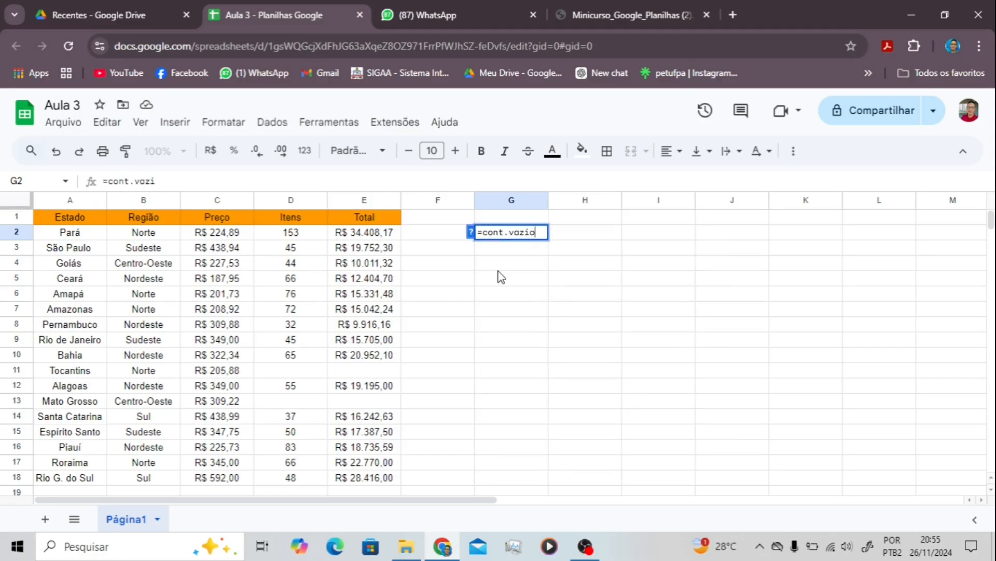
{"action": "key", "text": "BackSpace"}
{"action": "key", "text": "BackSpace"}
{"action": "key", "text": "BackSpace"}
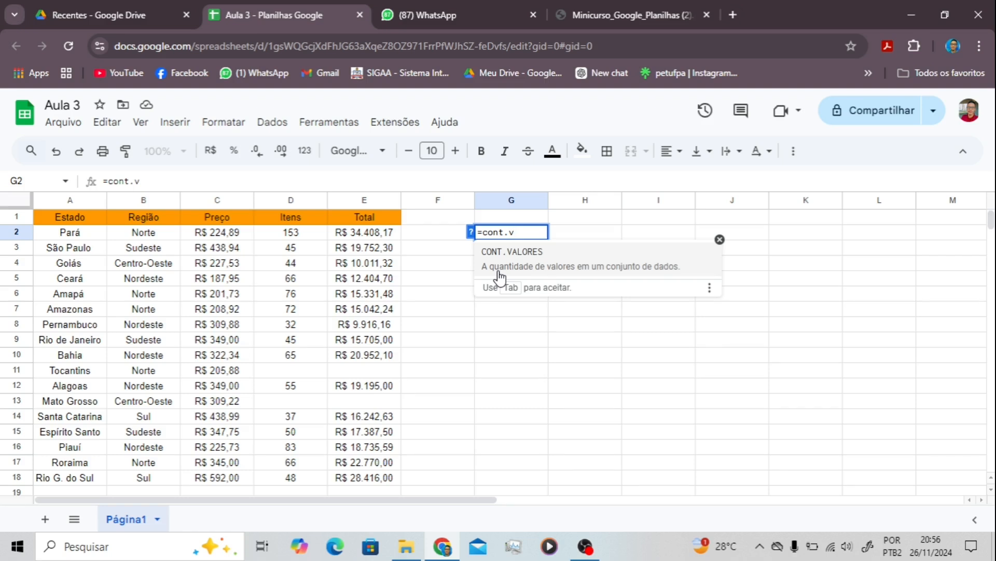
{"action": "key", "text": "BackSpace"}
{"action": "key", "text": "BackSpace"}
Complete the formula in G2 as CONTAR.VAZIO over E2:E18 to count the empty cells of the Total column.
{"action": "type", "text": "ar"}
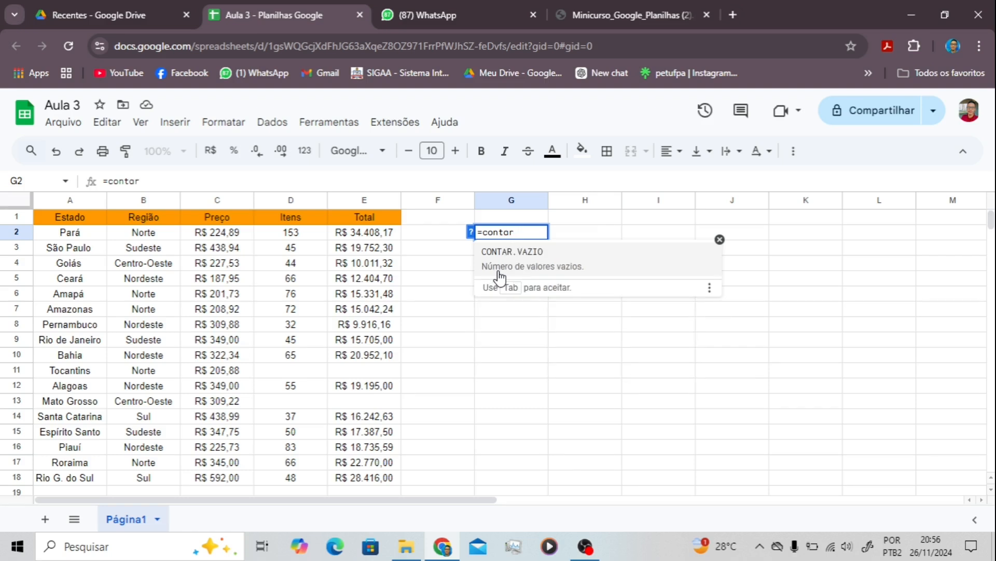
{"action": "type", "text": ".vazio"}
{"action": "key", "text": "Tab"}
{"action": "left_click_drag", "start_coordinate": [381, 236], "coordinate": [378, 462]}
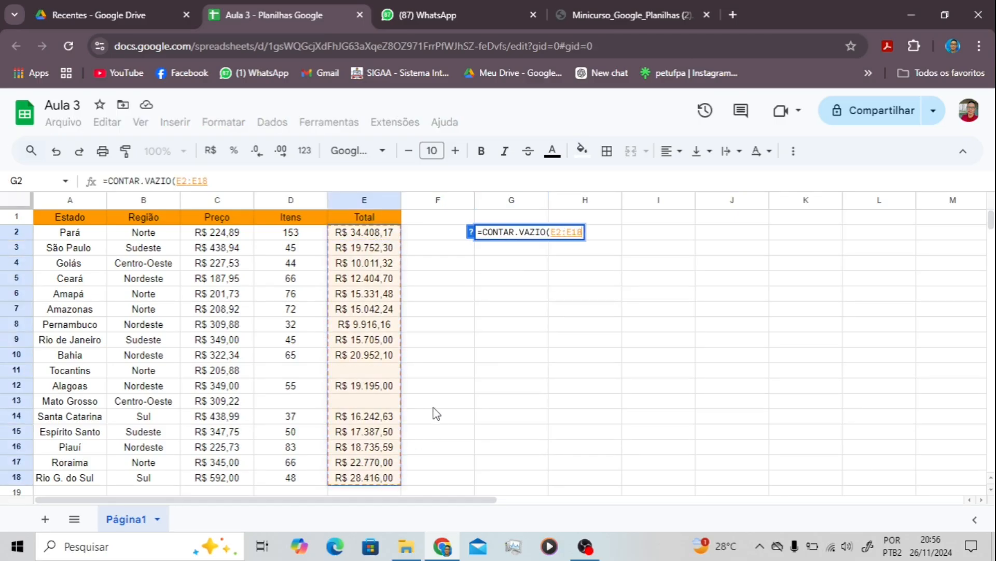
{"action": "key", "text": "Return"}
{"action": "left_click", "coordinate": [643, 297]}
Check the CONTAR.VAZIO result in G2 against the empty Total cells of Tocantins and Mato Grosso.
{"action": "left_click", "coordinate": [503, 235]}
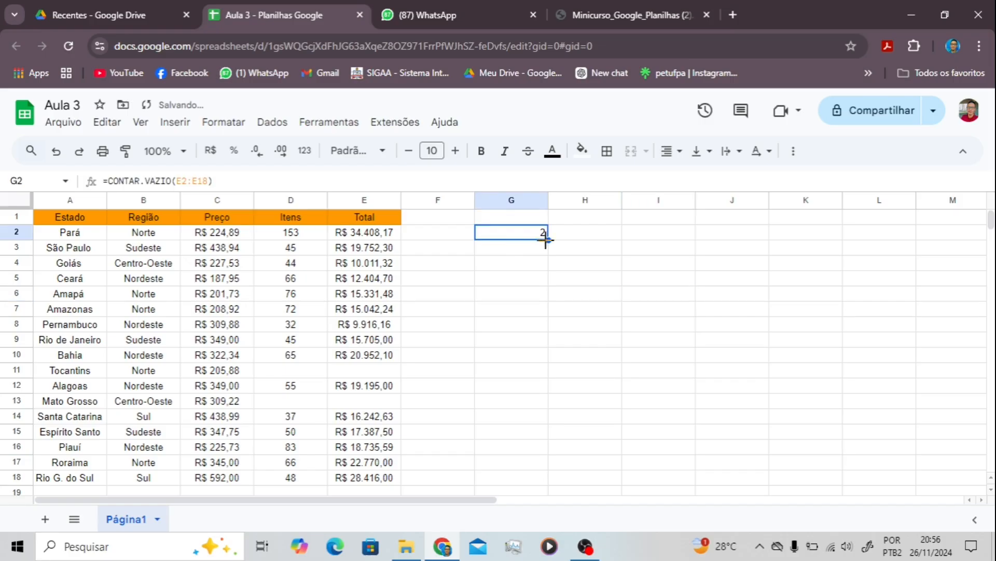
{"action": "left_click", "coordinate": [354, 373]}
{"action": "left_click", "coordinate": [499, 403]}
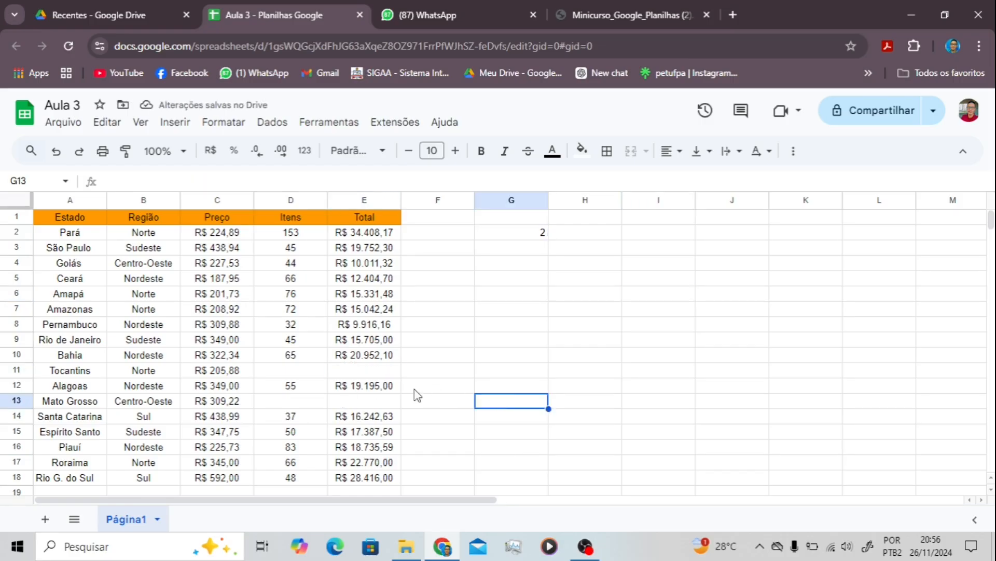
{"action": "left_click", "coordinate": [332, 391]}
{"action": "left_click", "coordinate": [354, 376]}
{"action": "left_click", "coordinate": [398, 415]}
{"action": "left_click", "coordinate": [388, 388]}
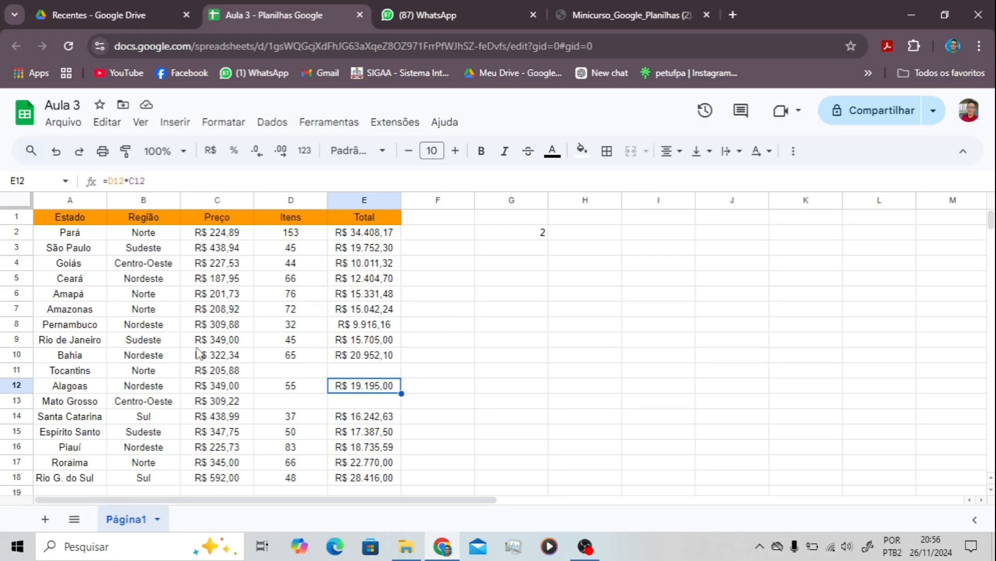
{"action": "left_click", "coordinate": [358, 373]}
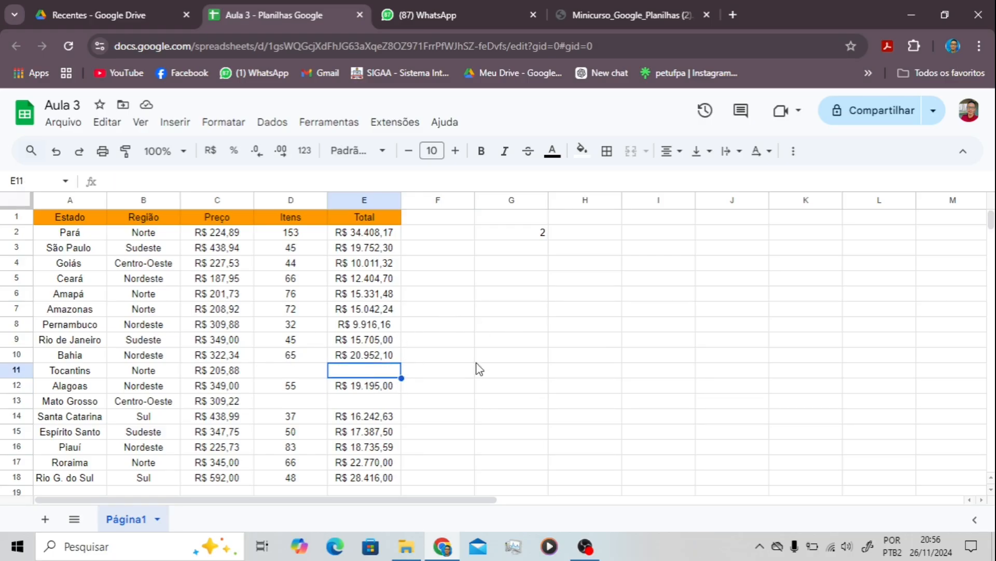
{"action": "left_click", "coordinate": [480, 358]}
{"action": "left_click", "coordinate": [362, 375]}
Erase the CONTAR.VAZIO formula from cell G2 and keep the empty cell selected.
{"action": "left_click", "coordinate": [527, 234]}
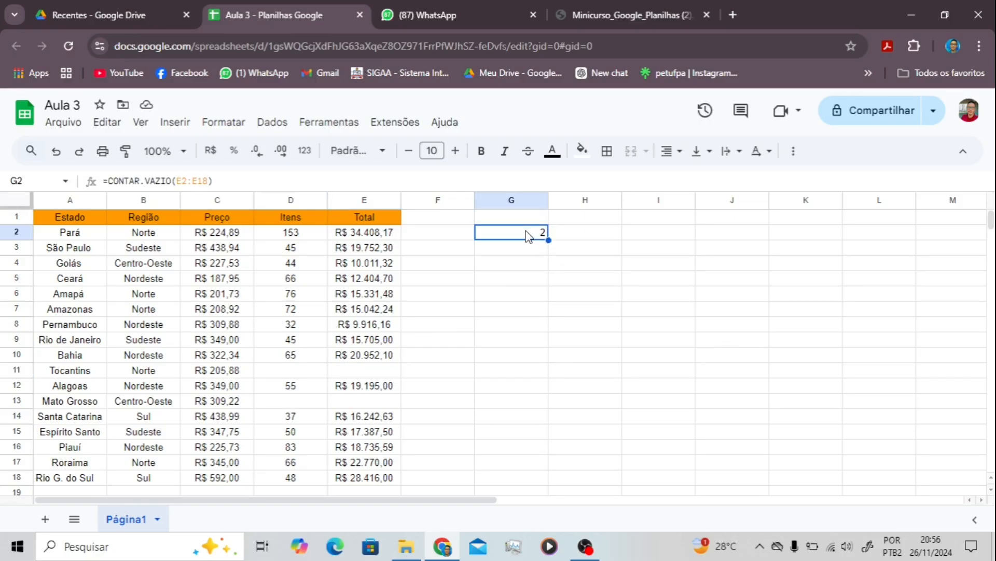
{"action": "key", "text": "Delete"}
{"action": "left_click", "coordinate": [617, 236]}
{"action": "left_click", "coordinate": [513, 240]}
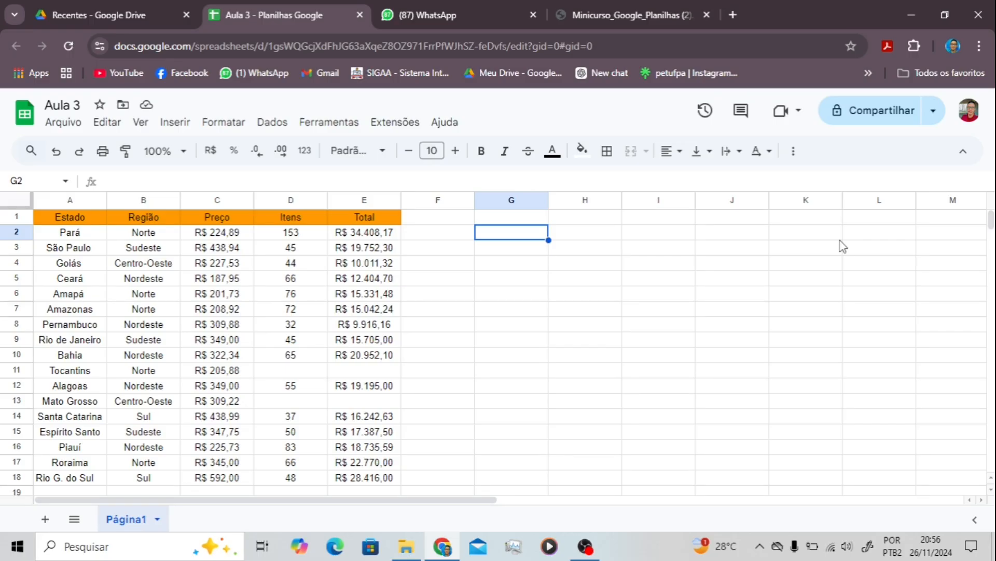
Enter the text "vazio" in the empty Total cells E11 and E13.
{"action": "left_click", "coordinate": [357, 377]}
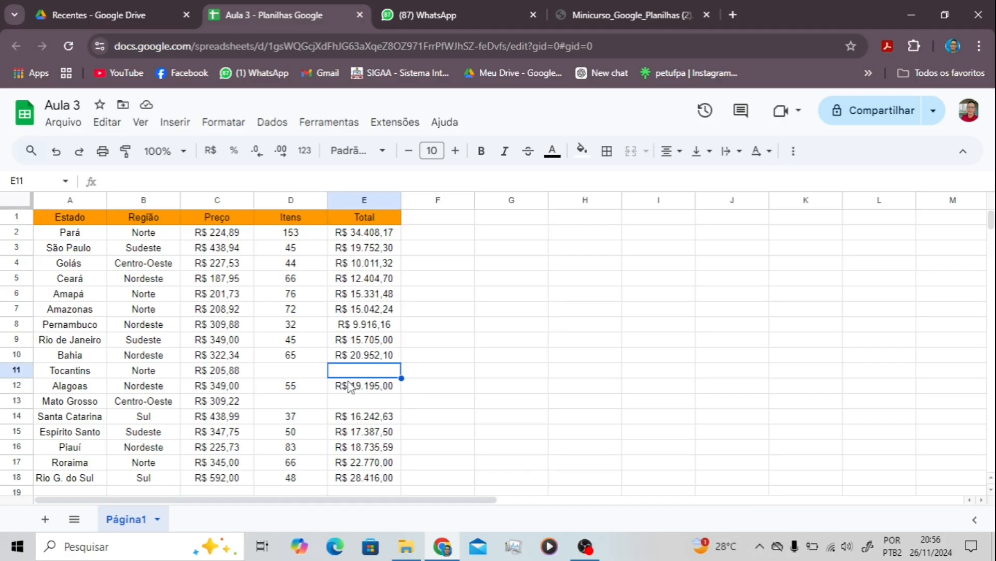
{"action": "type", "text": "vazio"}
{"action": "left_click", "coordinate": [389, 403]}
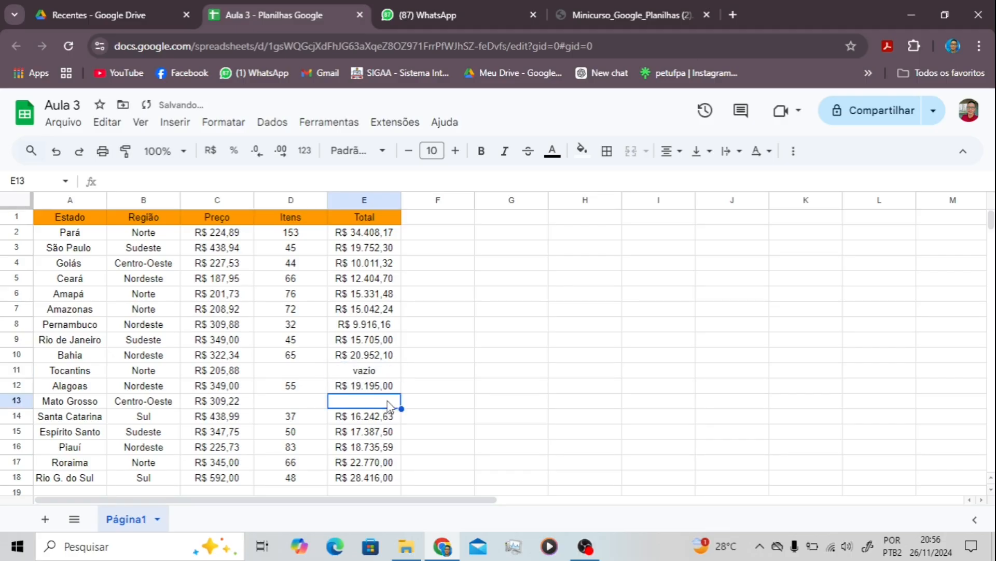
{"action": "type", "text": "vazio"}
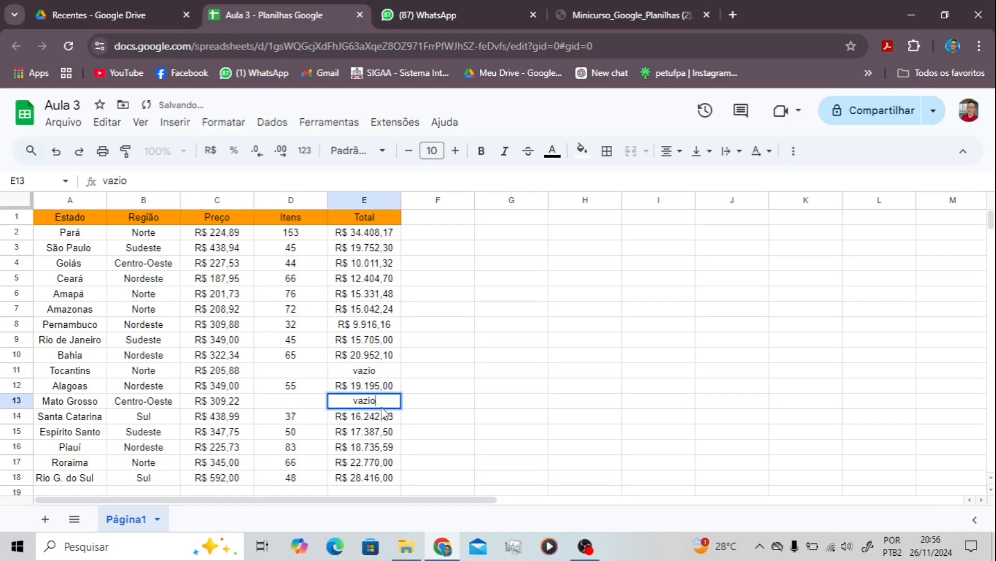
{"action": "left_click", "coordinate": [434, 413]}
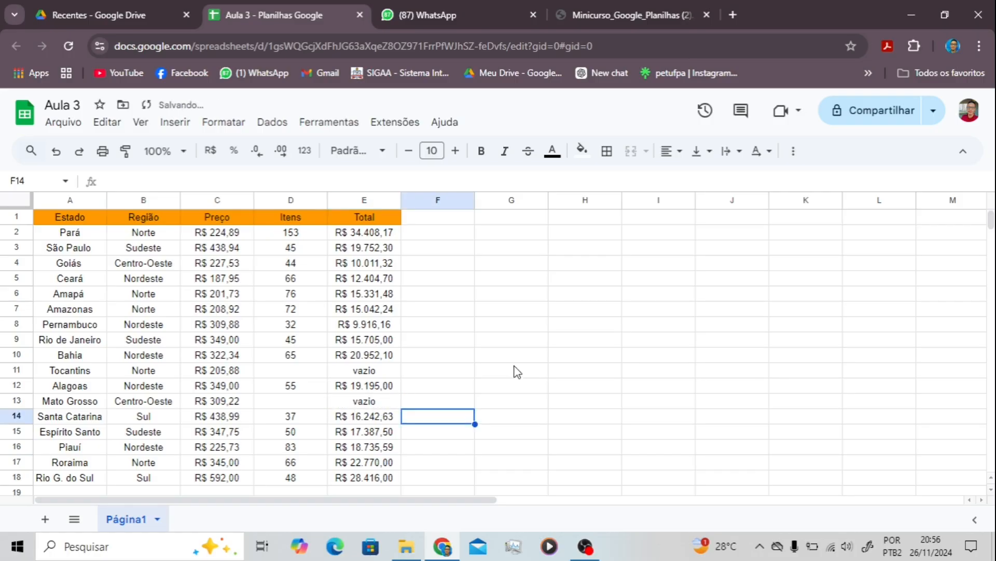
Enter the text "vazio" in the empty Itens cells D11 and D13.
{"action": "left_click", "coordinate": [279, 370]}
{"action": "type", "text": "vazio"}
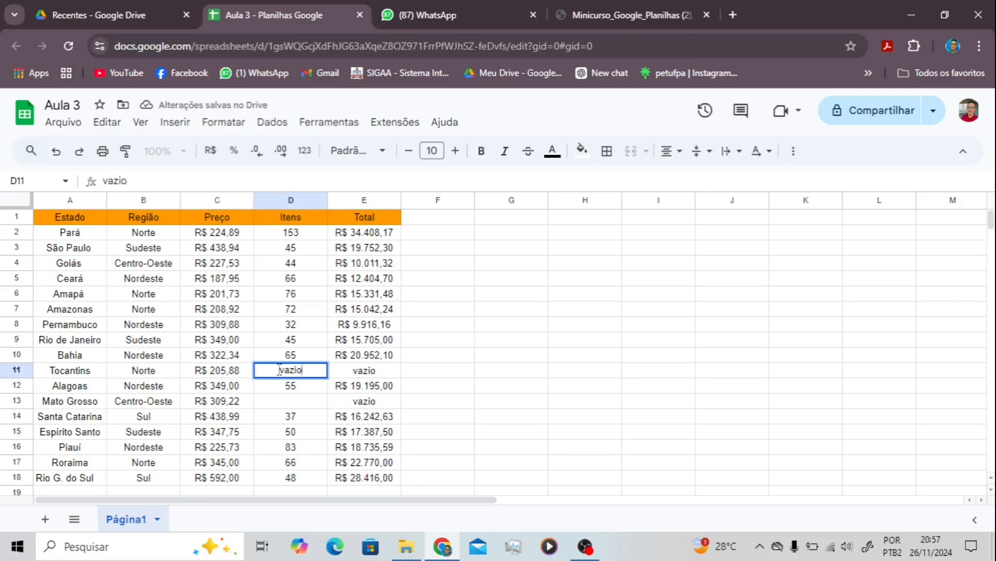
{"action": "left_click", "coordinate": [299, 400]}
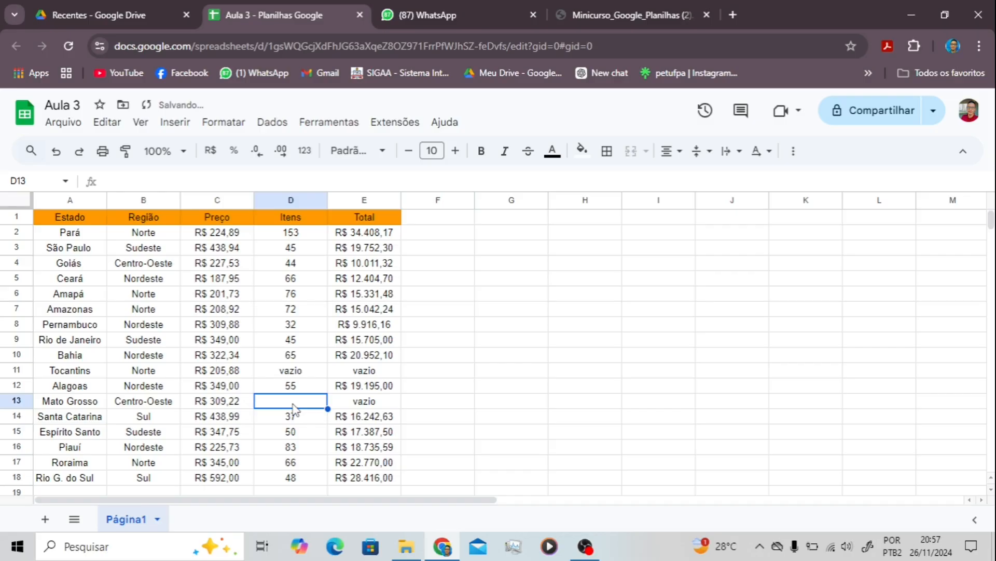
{"action": "type", "text": "vazio"}
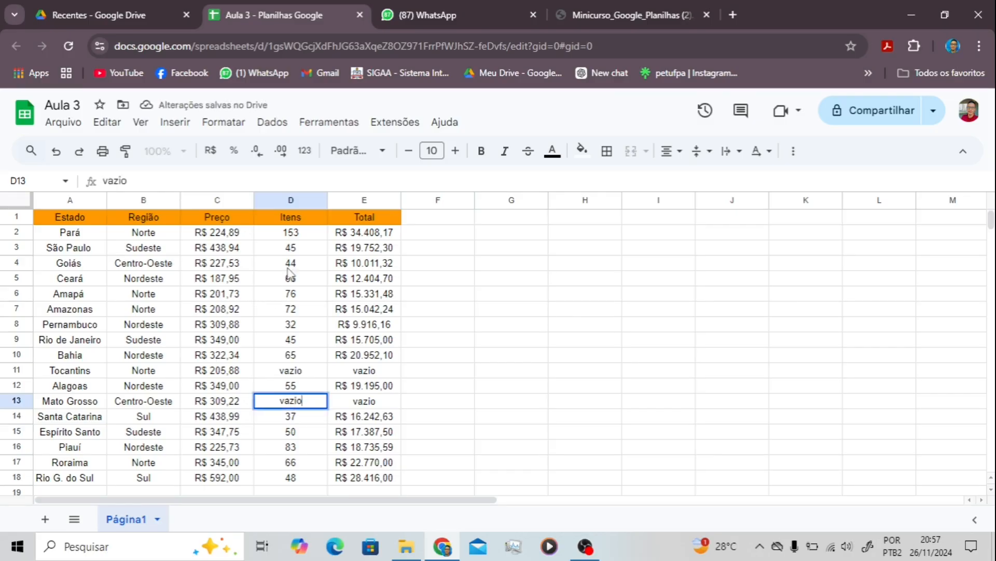
{"action": "left_click", "coordinate": [293, 237]}
Review the "vazio" text entry in D11 among the numeric values of the Itens column.
{"action": "left_click", "coordinate": [290, 370]}
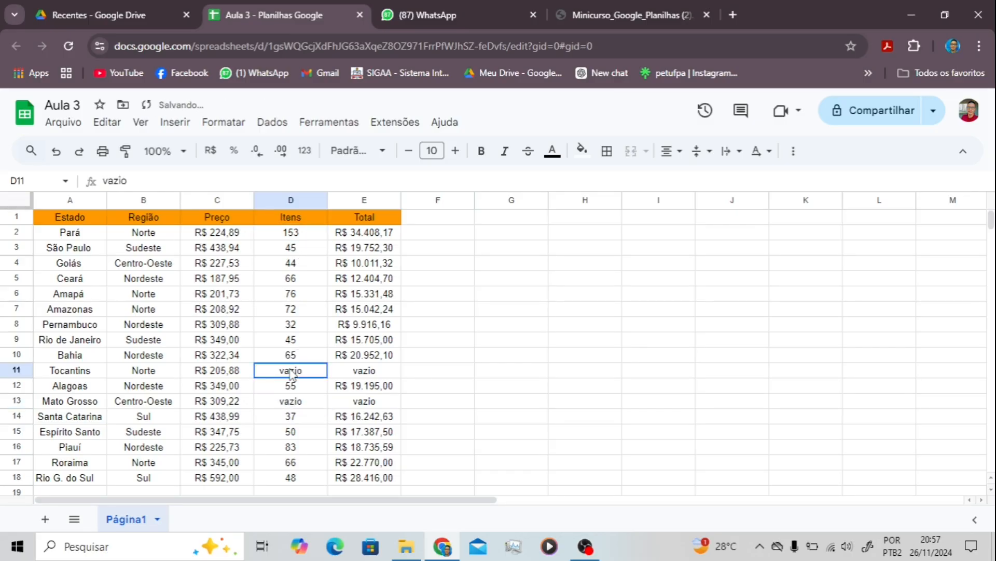
{"action": "left_click", "coordinate": [452, 375]}
{"action": "left_click", "coordinate": [236, 417]}
{"action": "left_click", "coordinate": [291, 370]}
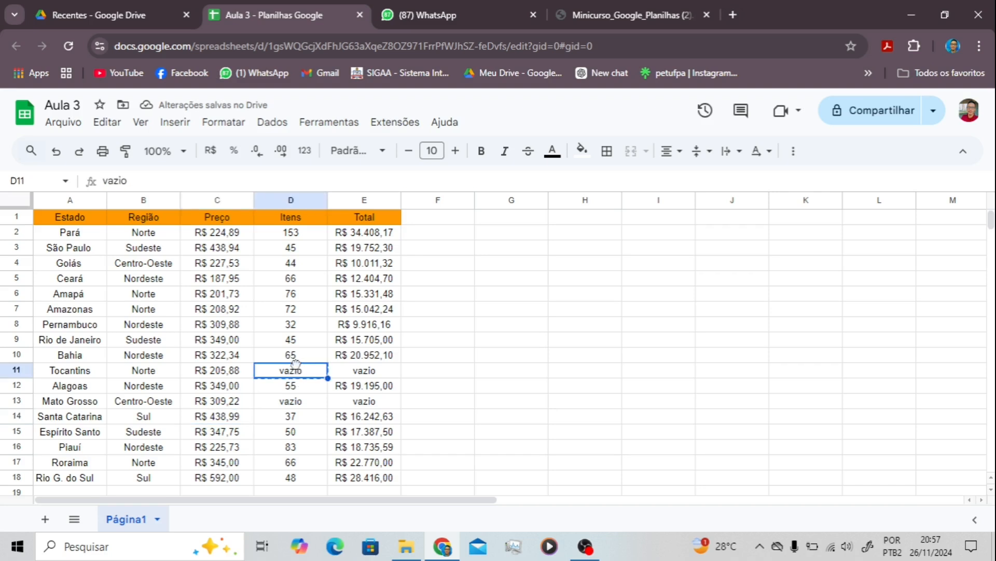
{"action": "left_click", "coordinate": [291, 385]}
{"action": "left_click", "coordinate": [507, 402]}
{"action": "left_click", "coordinate": [290, 370]}
{"action": "left_click", "coordinate": [671, 296]}
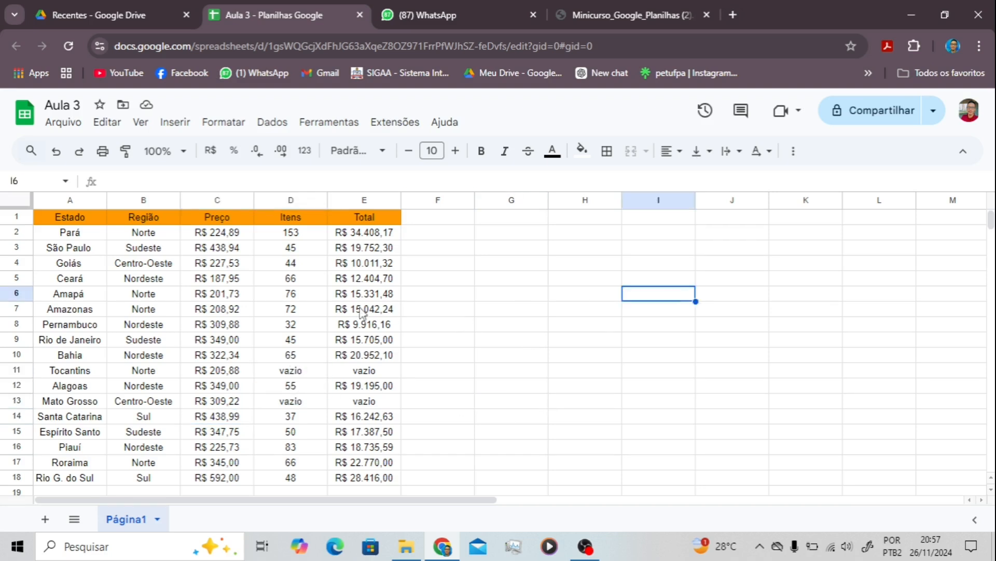
Enter a CONT.NÚM formula over D2:D18 in cell G2 to count the numeric cells of the Itens column.
{"action": "left_click", "coordinate": [502, 236]}
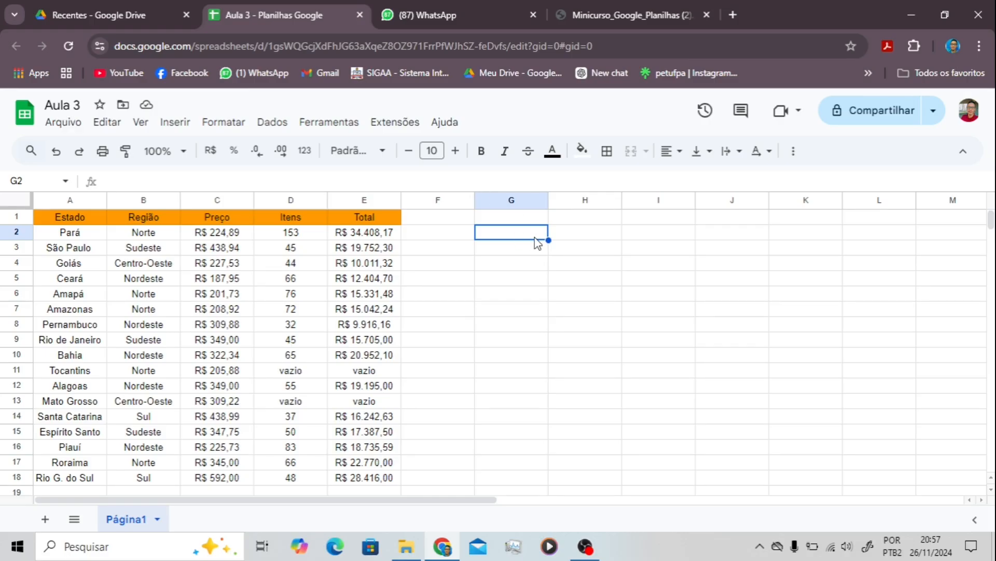
{"action": "type", "text": "="}
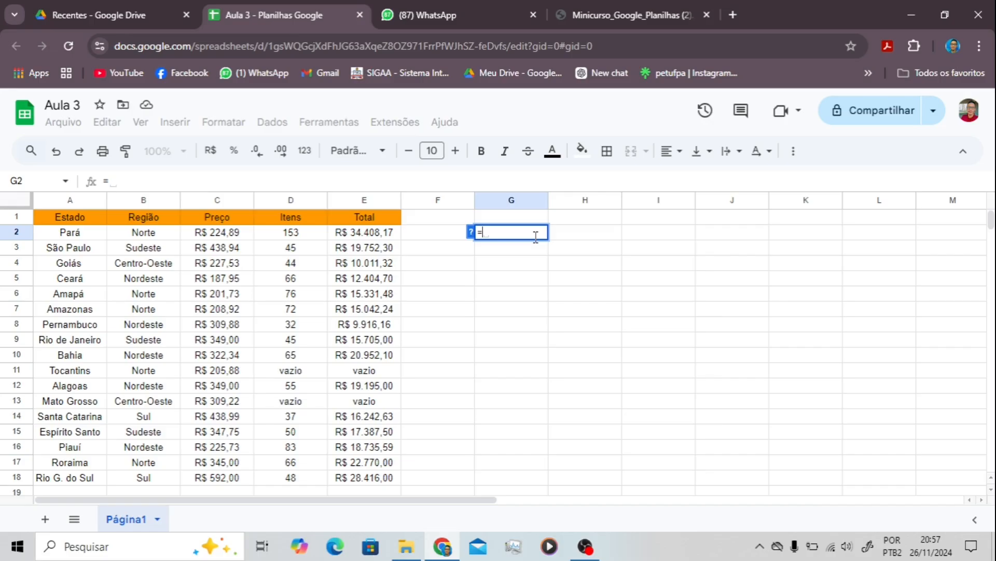
{"action": "type", "text": "cont"}
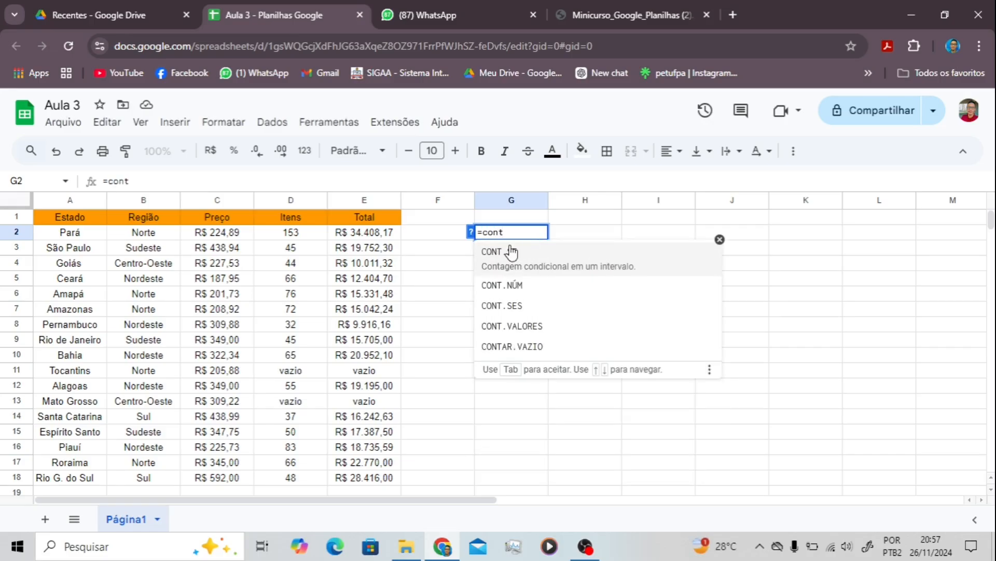
{"action": "left_click", "coordinate": [508, 284]}
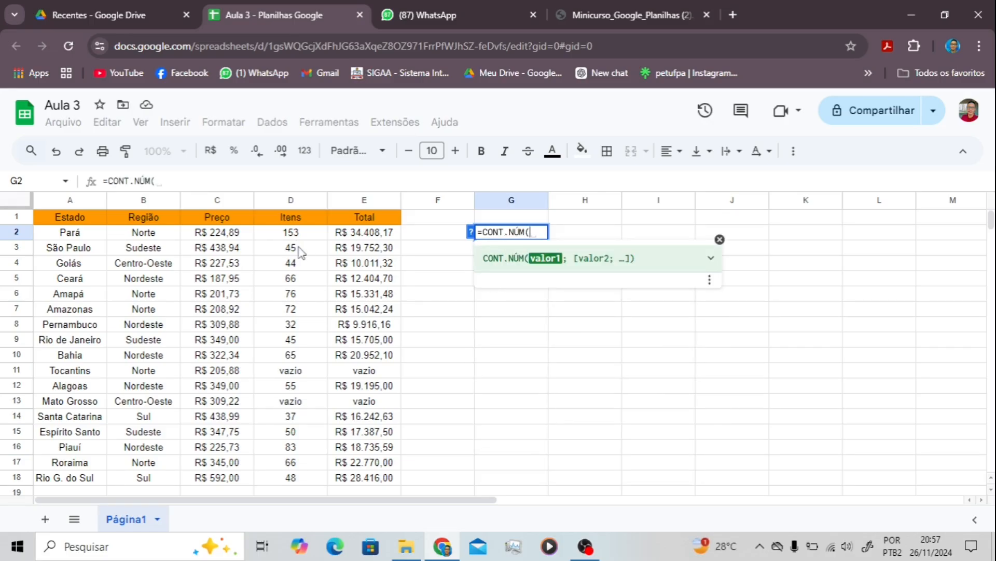
{"action": "left_click_drag", "start_coordinate": [291, 232], "coordinate": [290, 278]}
{"action": "left_click_drag", "start_coordinate": [291, 316], "coordinate": [291, 474]}
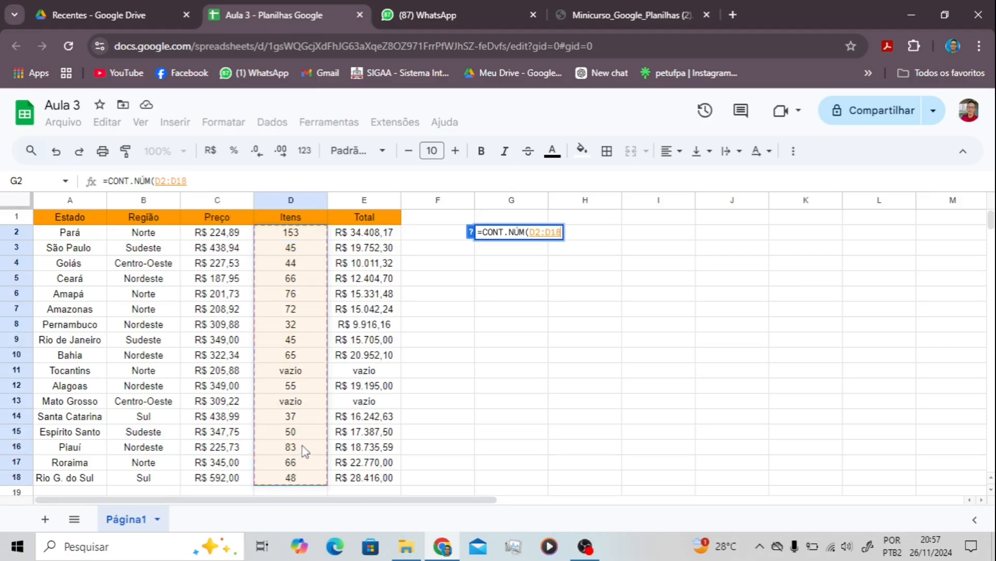
{"action": "key", "text": "Return"}
{"action": "left_click", "coordinate": [532, 295]}
Check the CONT.NÚM result in G2 against the numeric values of the Itens column.
{"action": "left_click", "coordinate": [513, 233]}
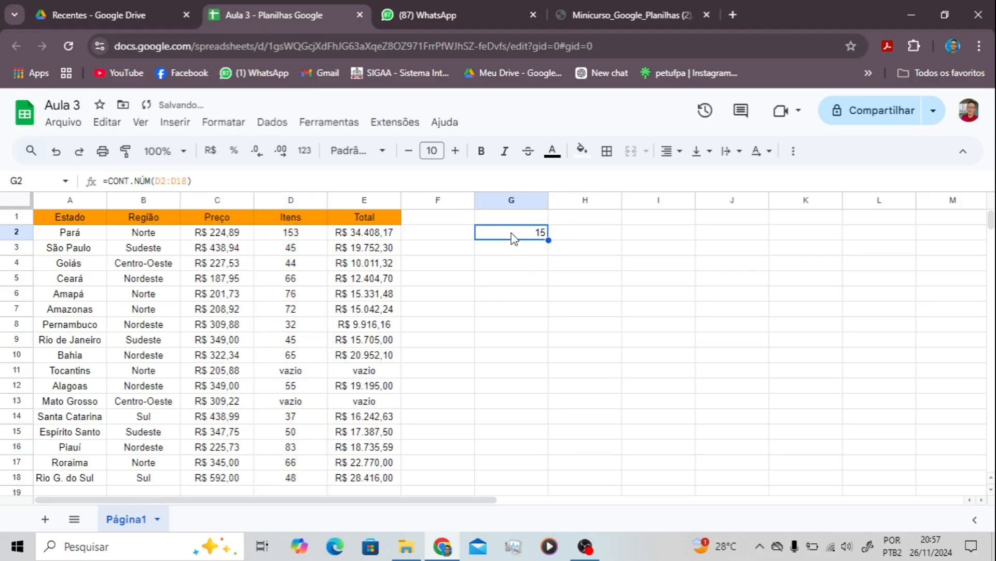
{"action": "mouse_move", "coordinate": [291, 231]}
{"action": "left_mouse_down"}
{"action": "mouse_move", "coordinate": [269, 443]}
{"action": "mouse_move", "coordinate": [280, 476]}
{"action": "mouse_move", "coordinate": [310, 324]}
{"action": "mouse_move", "coordinate": [293, 232]}
{"action": "left_mouse_up"}
{"action": "left_click", "coordinate": [309, 293]}
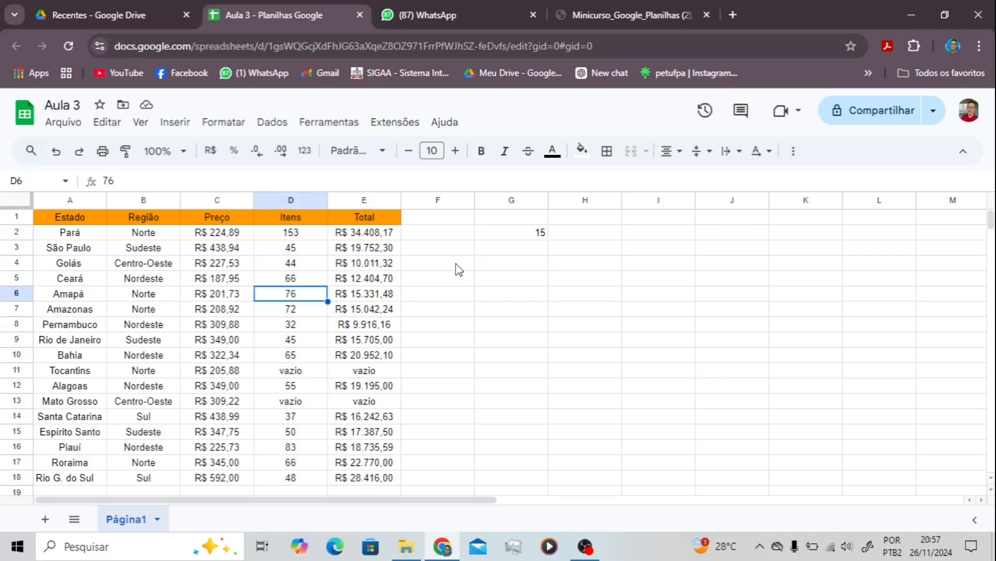